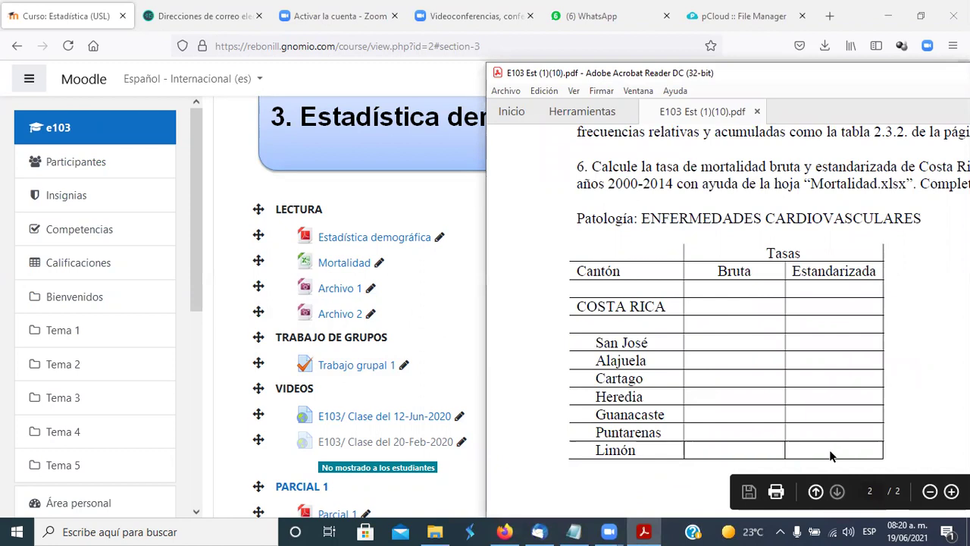
Open the Mortalidad spreadsheet from the Moodle course's Lectura section in Excel and enable editing
left_click(228, 181)
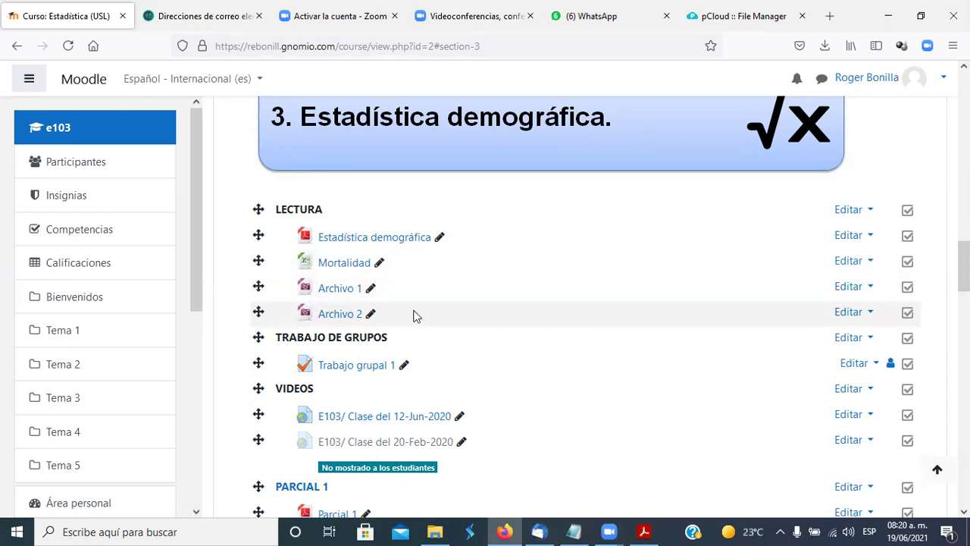
right_click(355, 266)
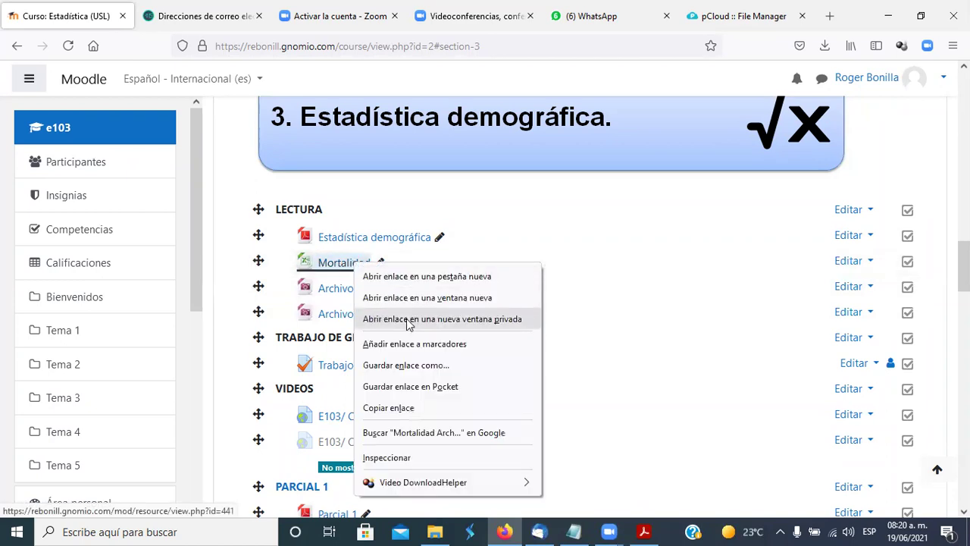
left_click(347, 266)
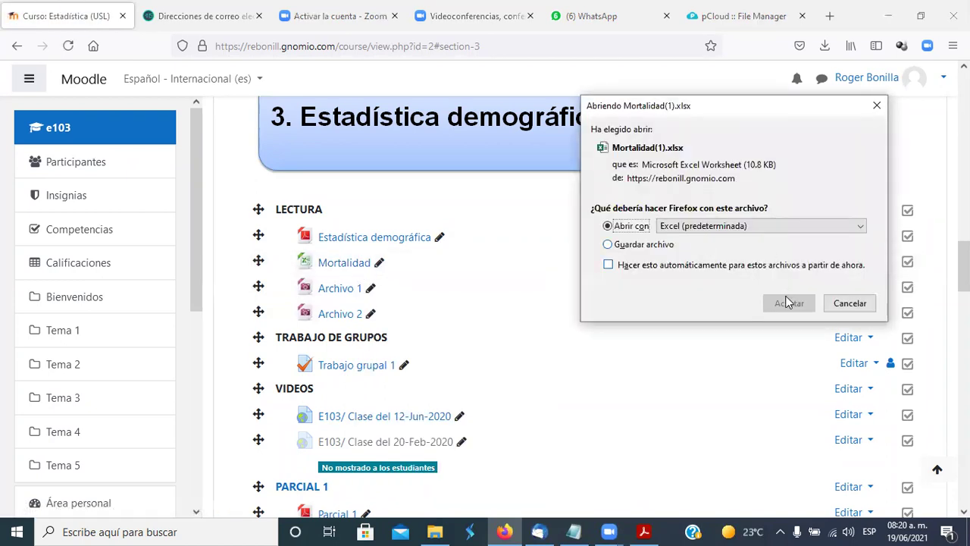
left_click(789, 303)
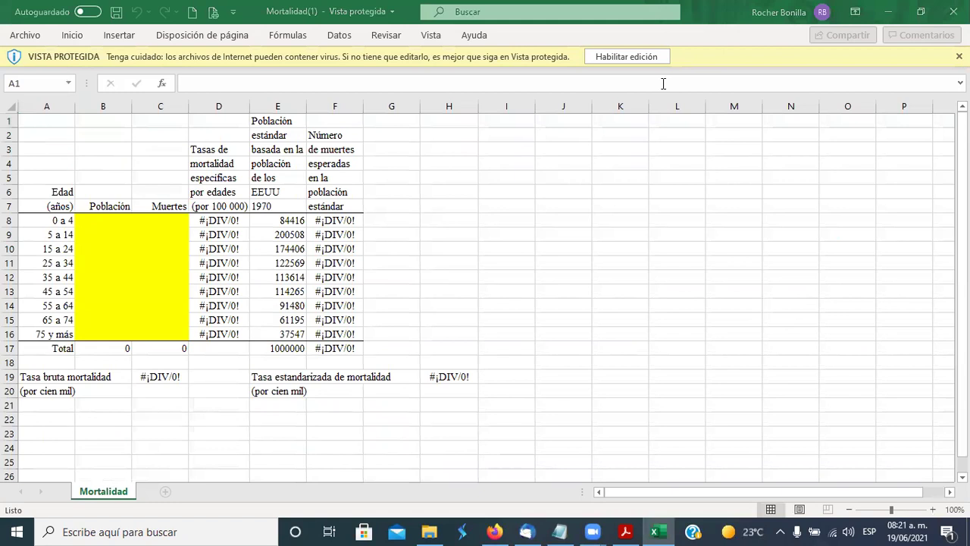
left_click(638, 59)
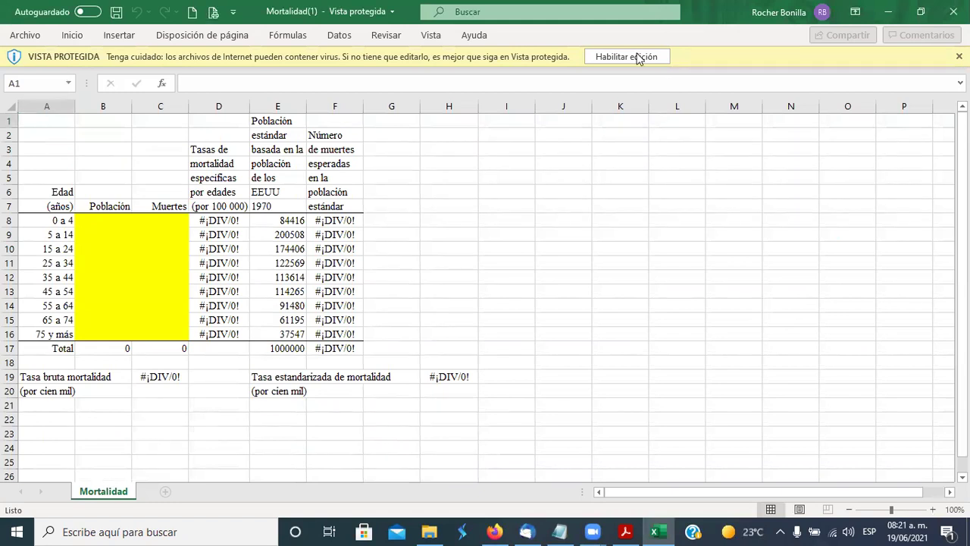
left_click(633, 57)
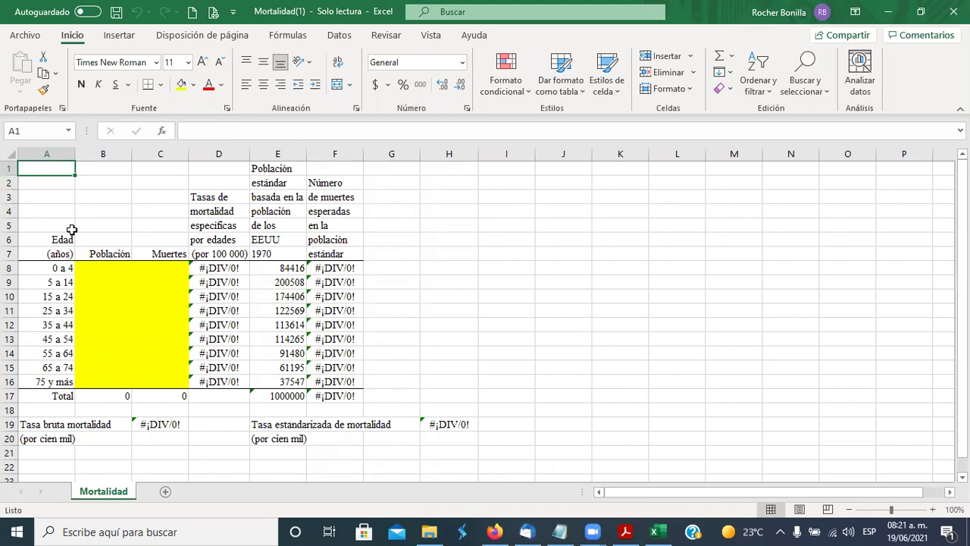
left_click(107, 270)
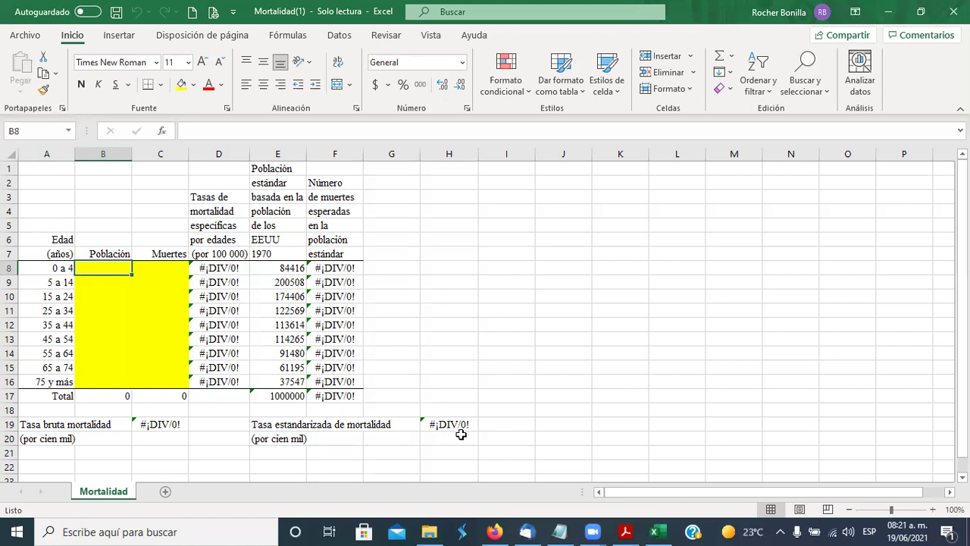
Return to the Moodle course, open Archivo 1 and examine its table of cardiovascular deaths by province and age group
left_click(889, 8)
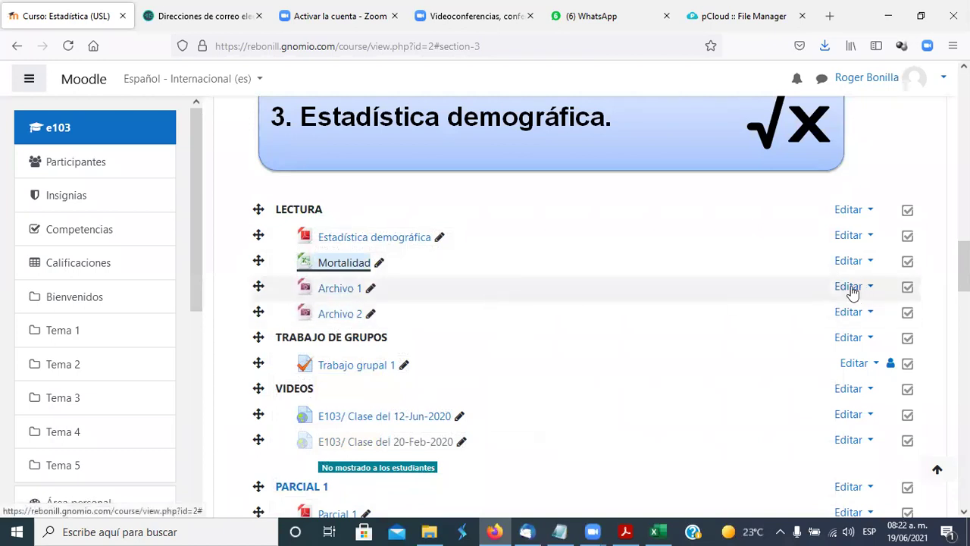
left_click(346, 290)
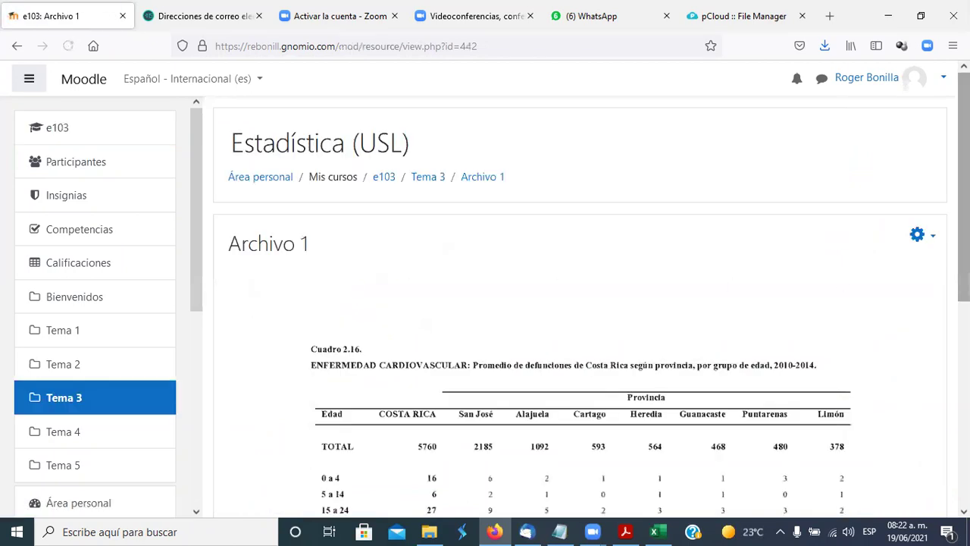
scroll(599, 303, "down", 5)
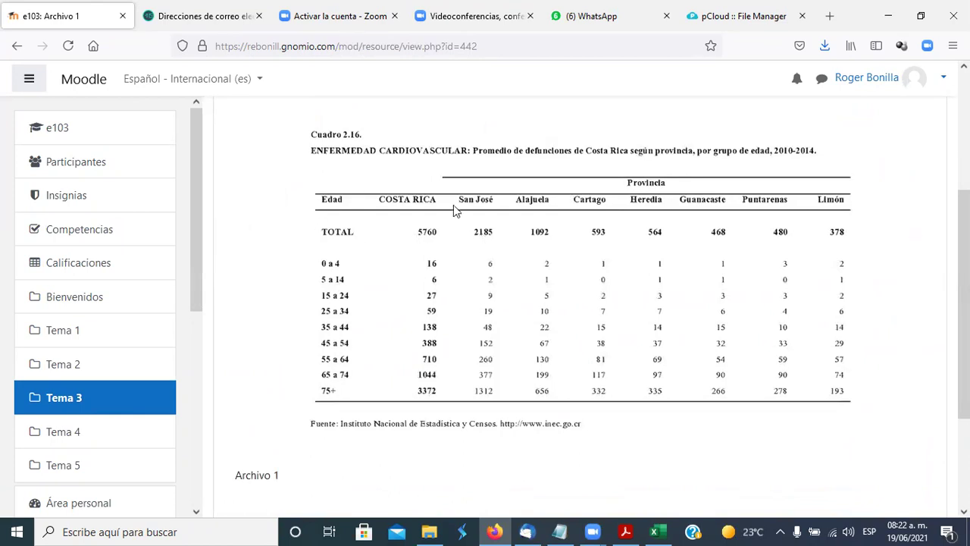
scroll(647, 251, "up", 1)
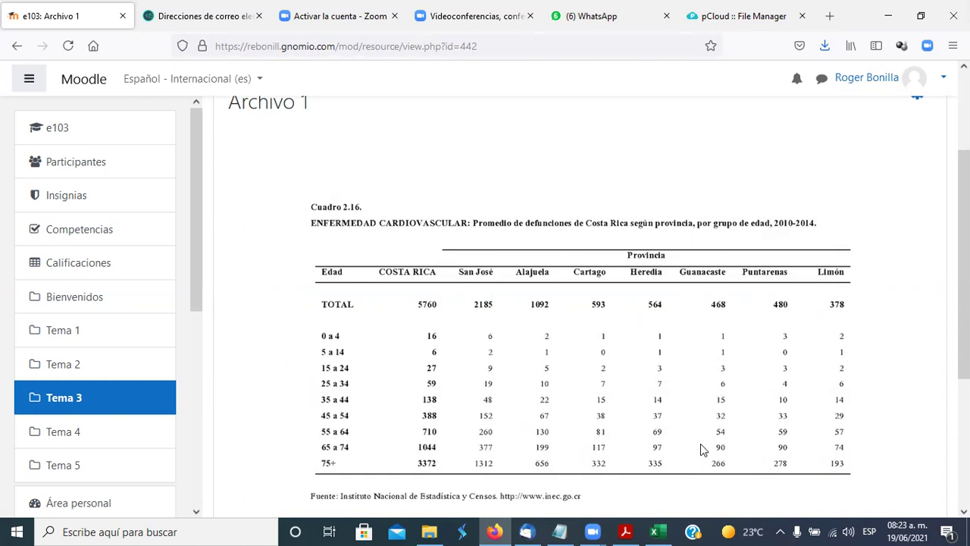
scroll(895, 297, "down", 1)
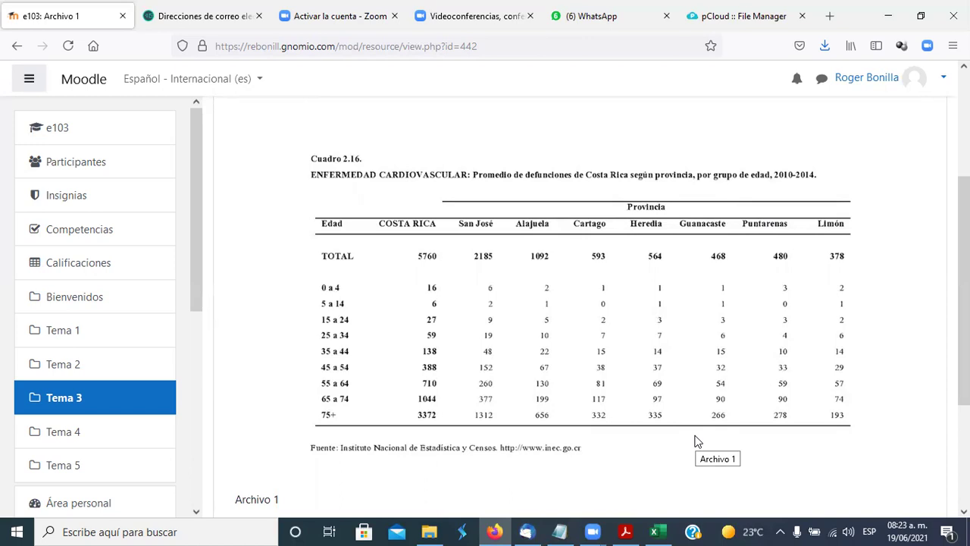
Switch to the Mortalidad workbook in Excel and highlight the Muertes input cells C8:C16
left_click(657, 532)
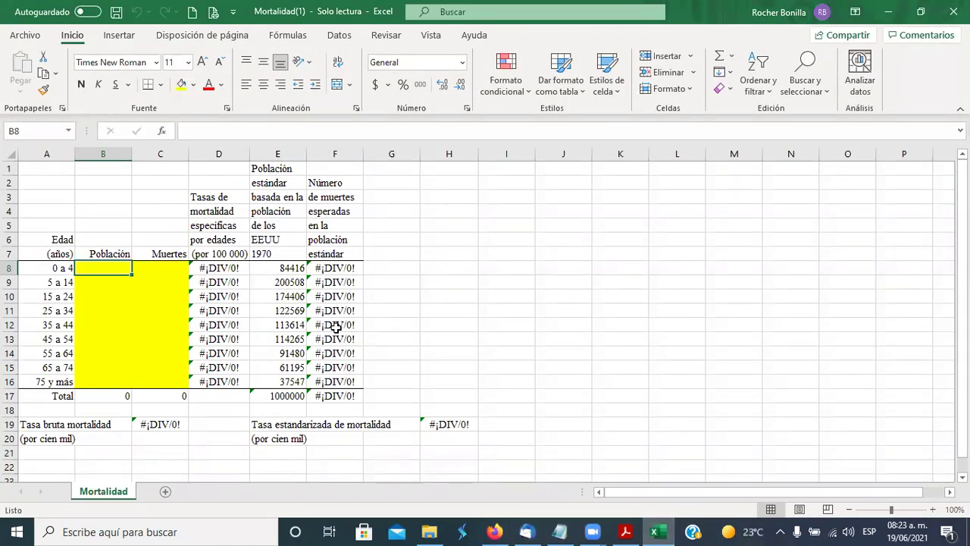
left_click(158, 255)
left_click_drag(167, 269, 162, 379)
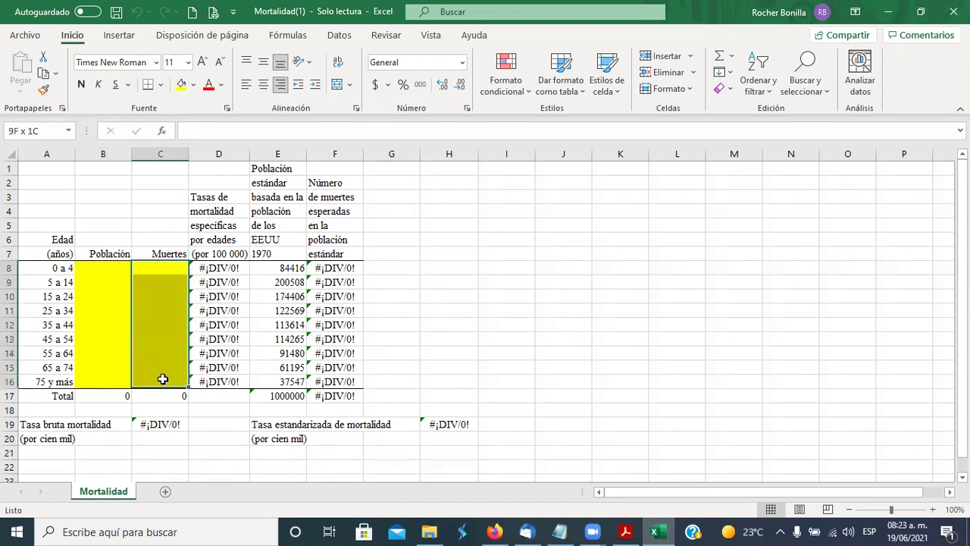
left_click(587, 317)
left_click_drag(173, 268, 162, 377)
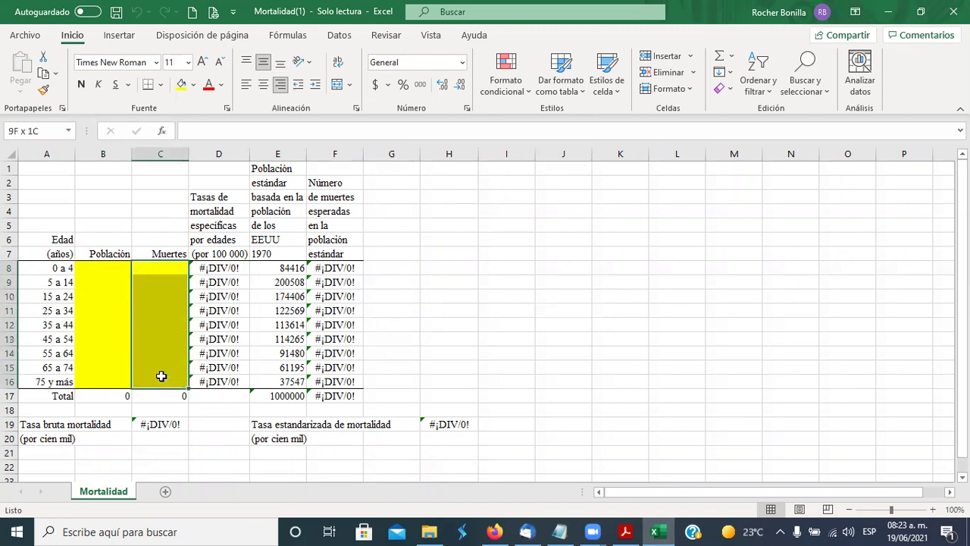
left_click_drag(541, 338, 523, 338)
Enter Guanacaste's deaths from the Archivo 1 table in the Muertes column: 1 for ages 0 to 4 and 1 for 5 to 14
left_click(170, 271)
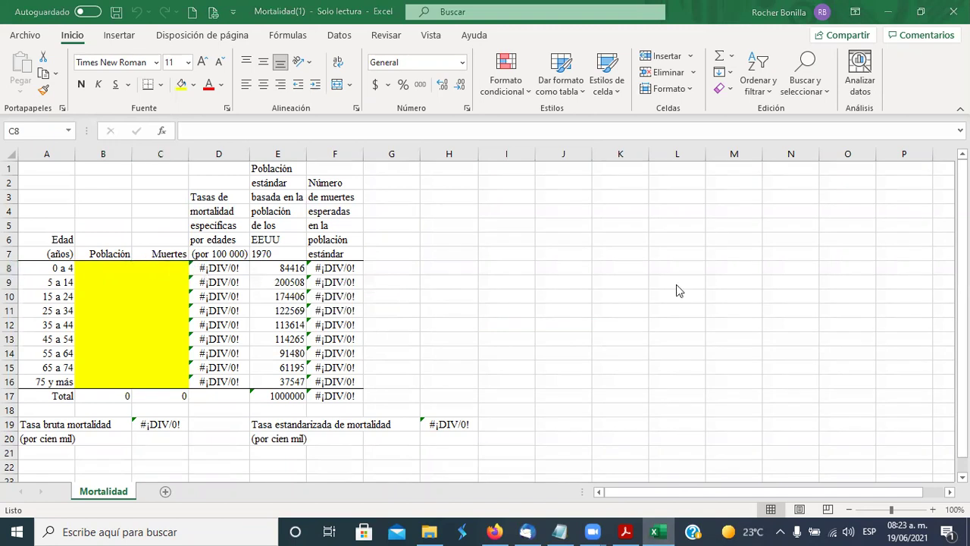
key("alt+Tab")
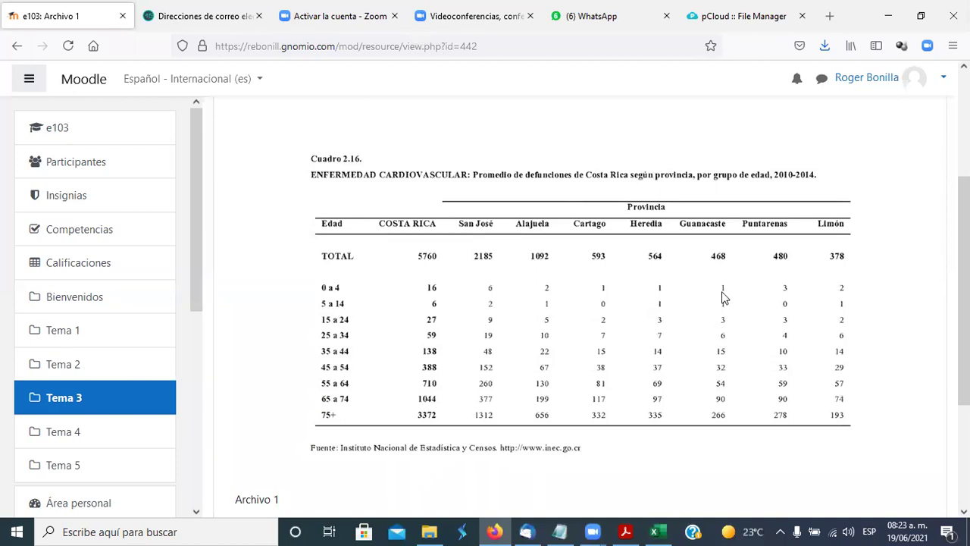
key("alt+Tab")
type("1")
key("Return")
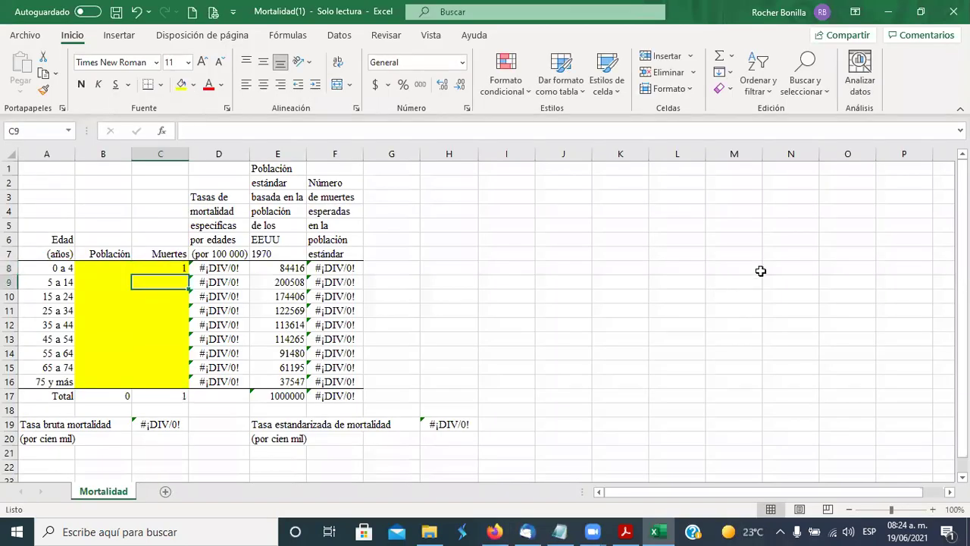
key("alt+Tab")
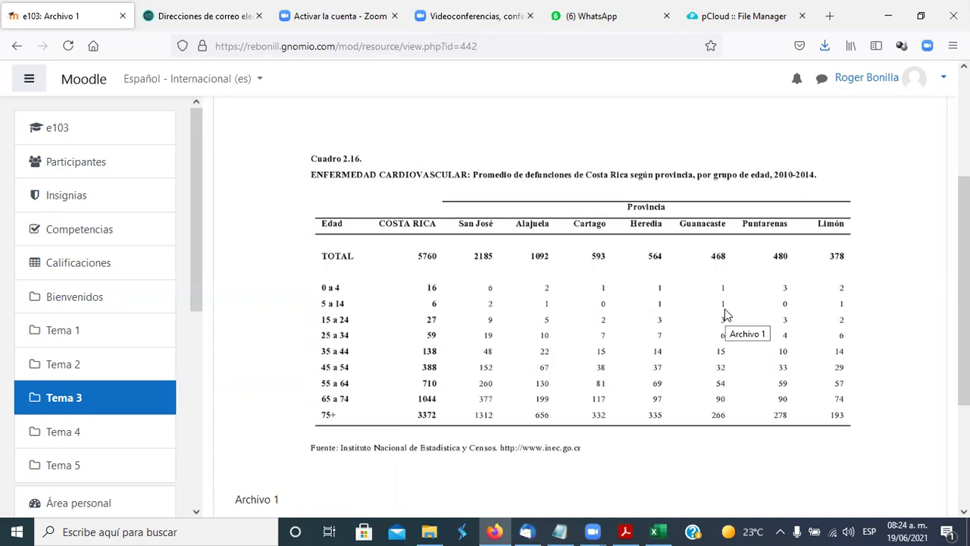
key("alt+Tab")
type("1")
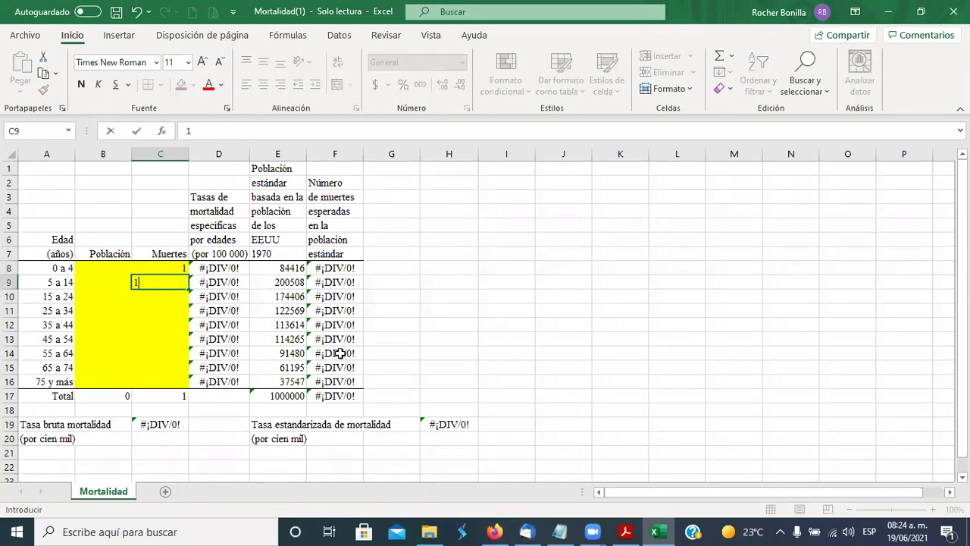
left_click(183, 299)
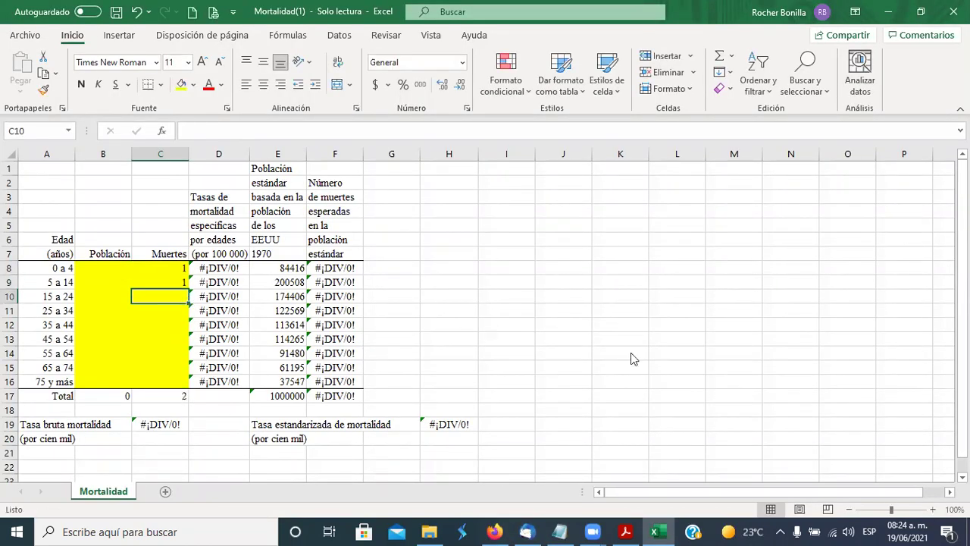
key("alt+Tab")
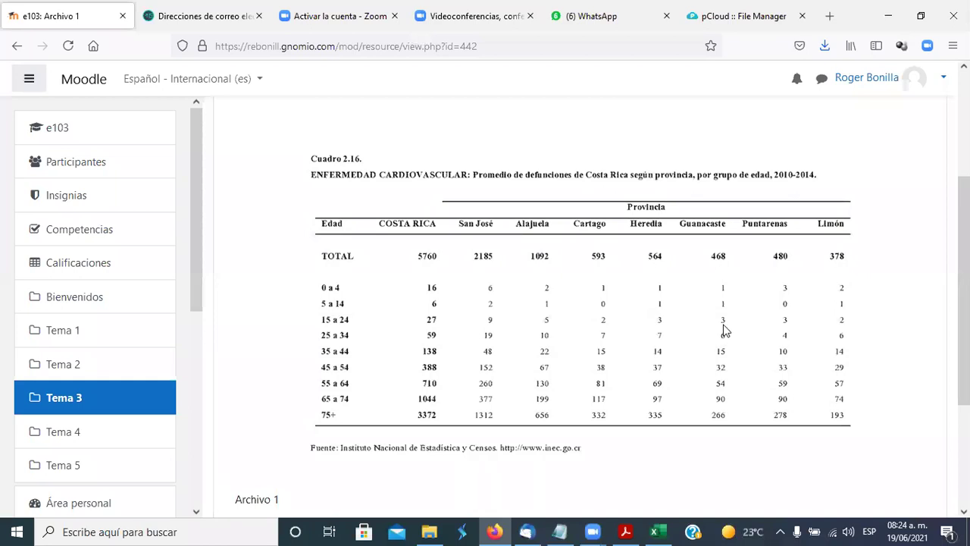
key("alt+Tab")
type("2")
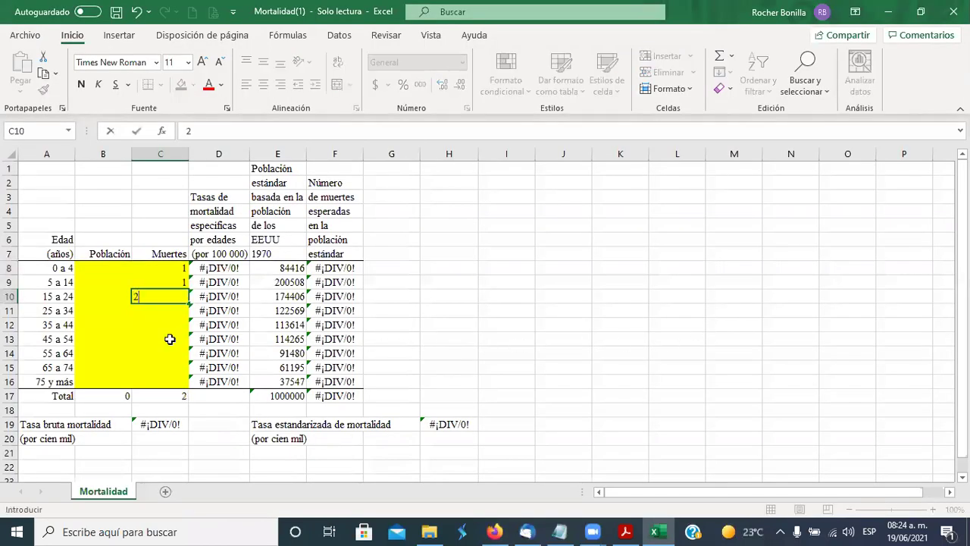
left_click(172, 313)
Set Guanacaste's deaths for ages 15 to 24 in C10 to 3, matching the Archivo 1 table
key("alt+Tab")
key("alt+Tab")
left_click(165, 298)
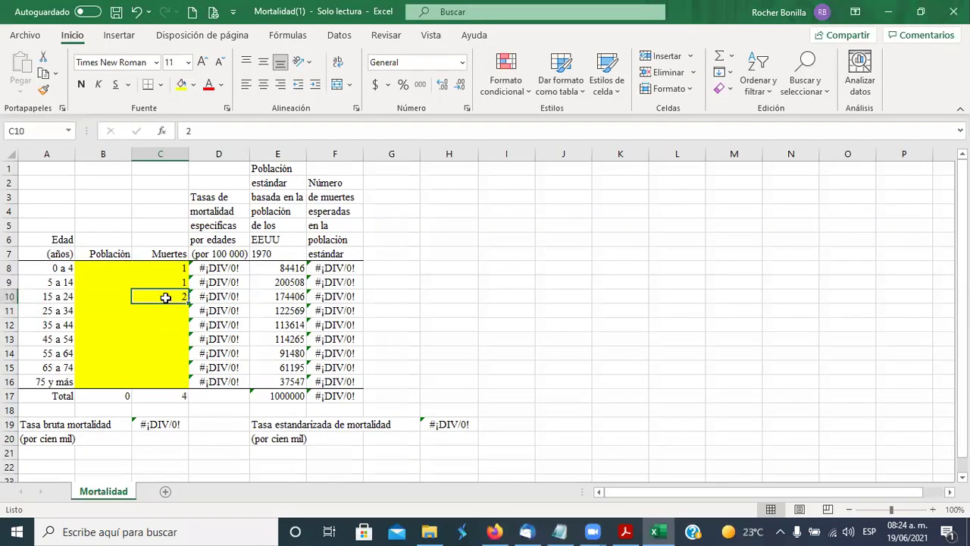
type("3")
left_click(179, 315)
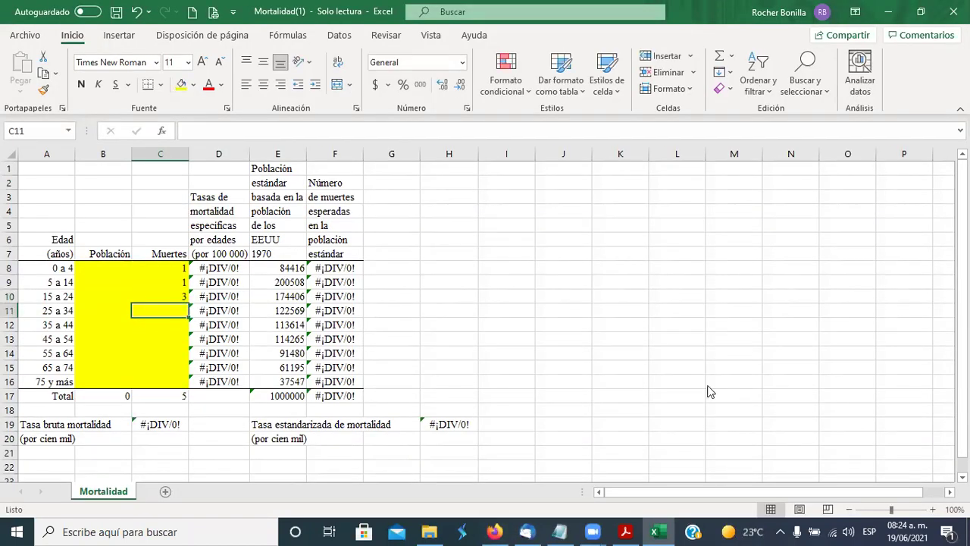
Copy Guanacaste's next deaths from the Archivo 1 table into Muertes: 6 for ages 25 to 34 and 15 for 35 to 44
key("alt+Tab")
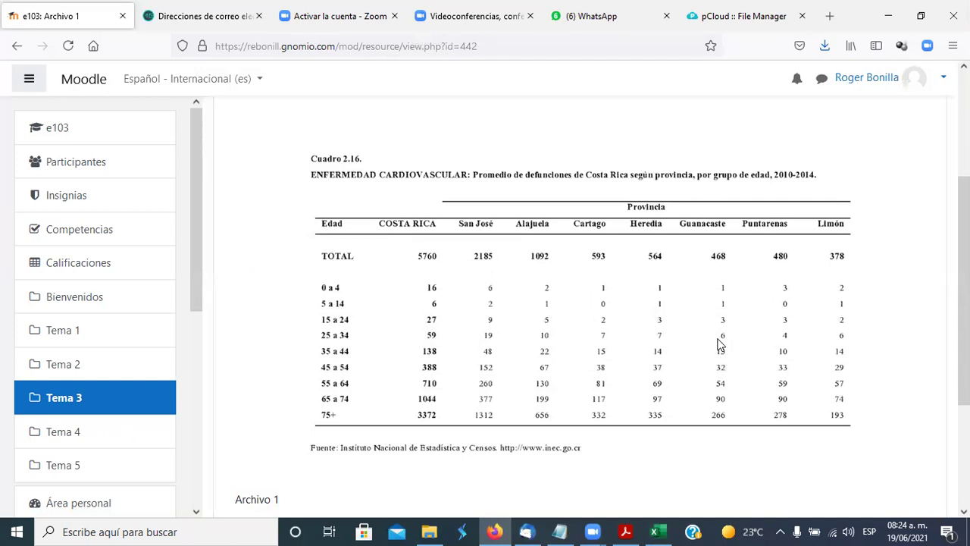
key("alt+Tab")
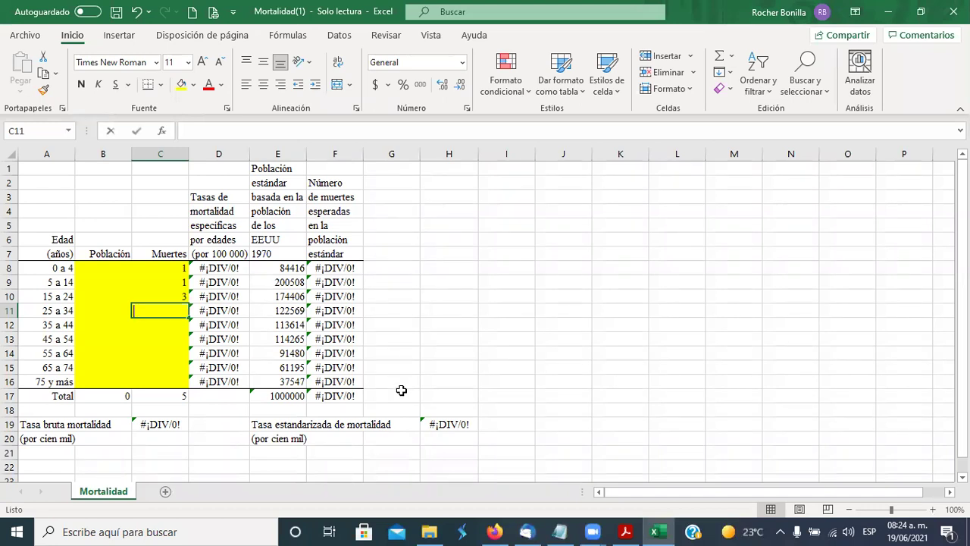
type("6")
key("Return")
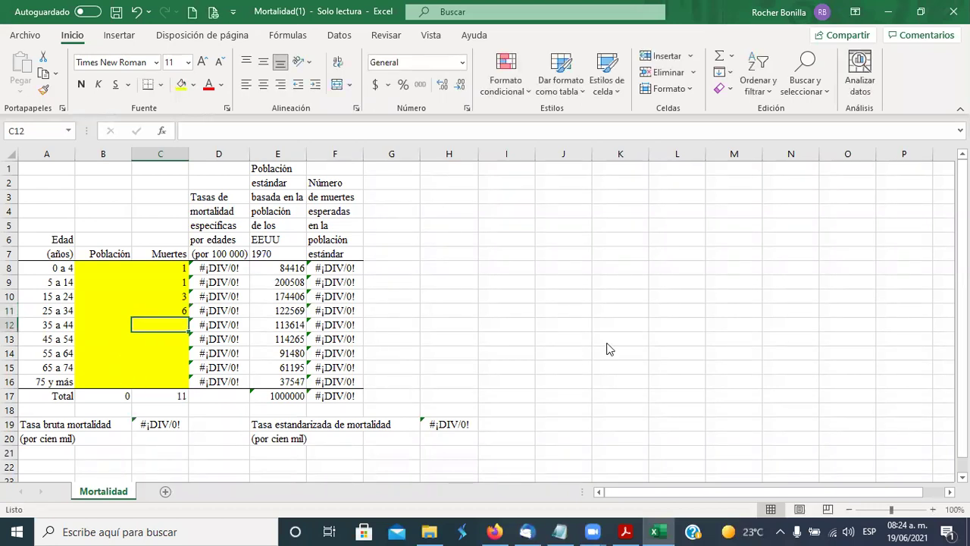
key("alt+Tab")
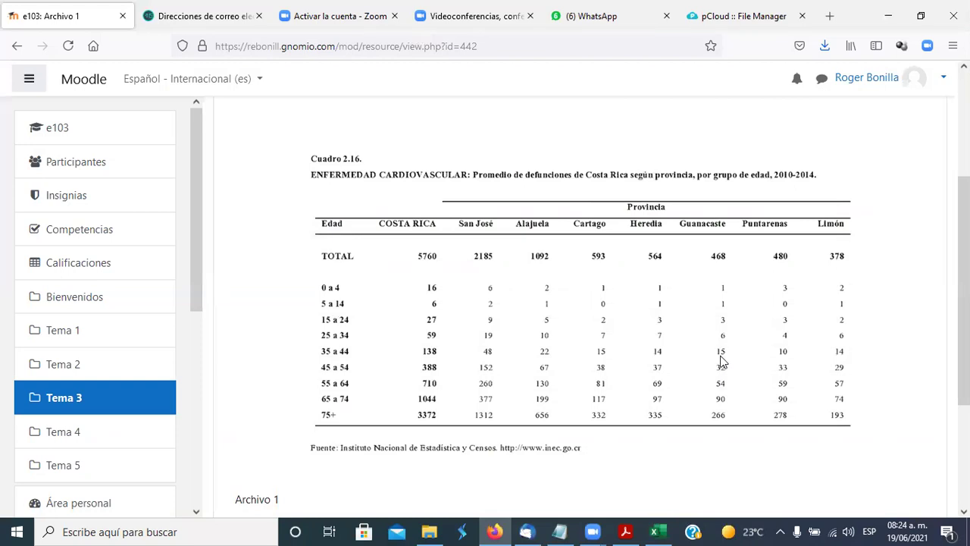
key("alt+Tab")
type("15")
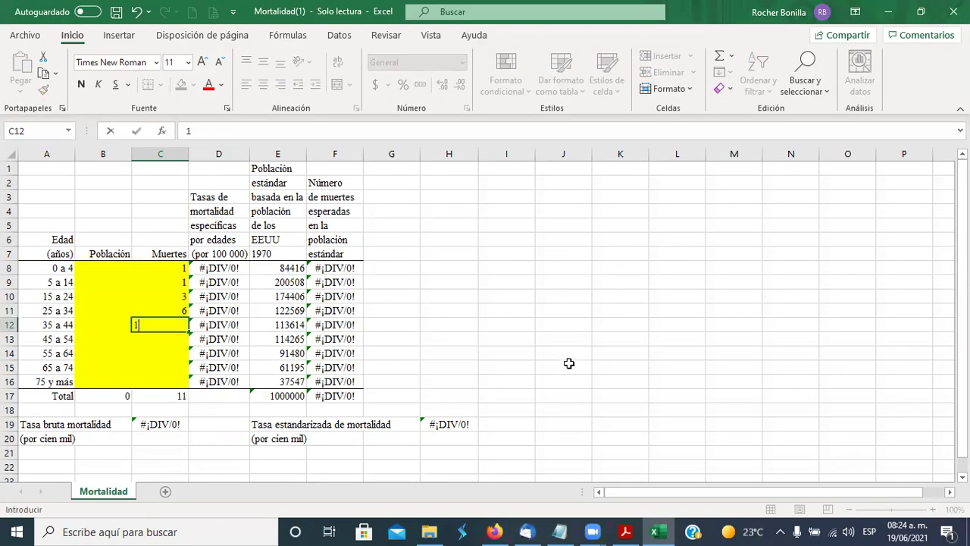
left_click(163, 350)
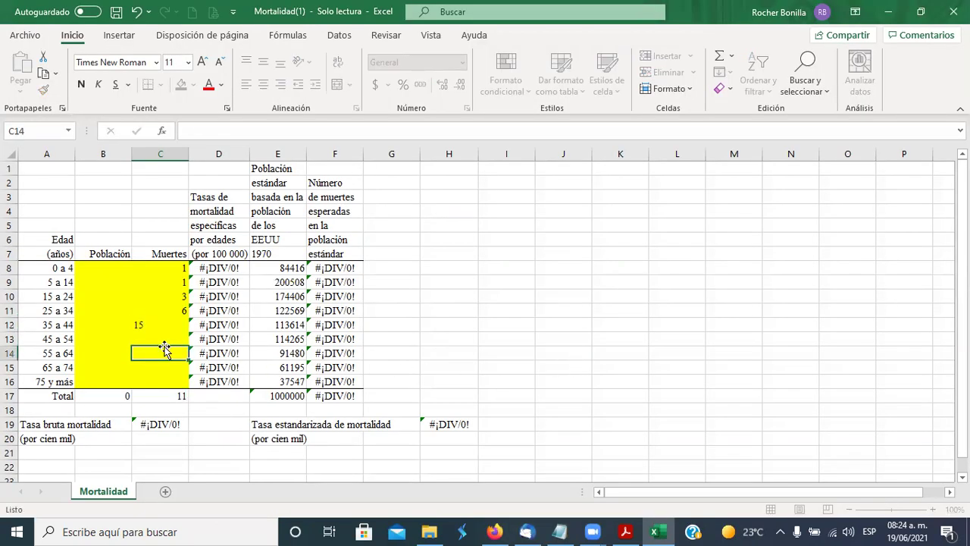
left_click(173, 339)
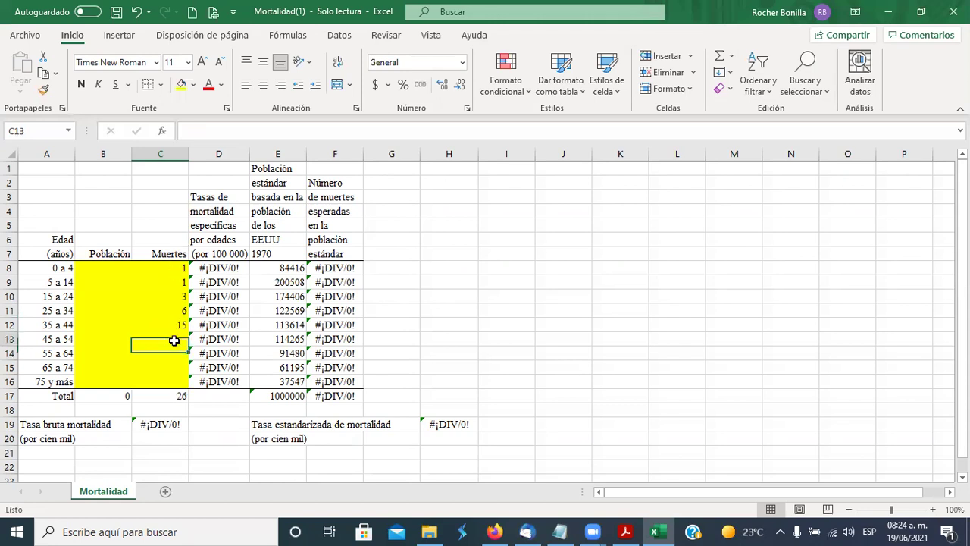
Look up Guanacaste's deaths for ages 45 to 54 in the browser table and enter 32 in C13
key("alt+Tab")
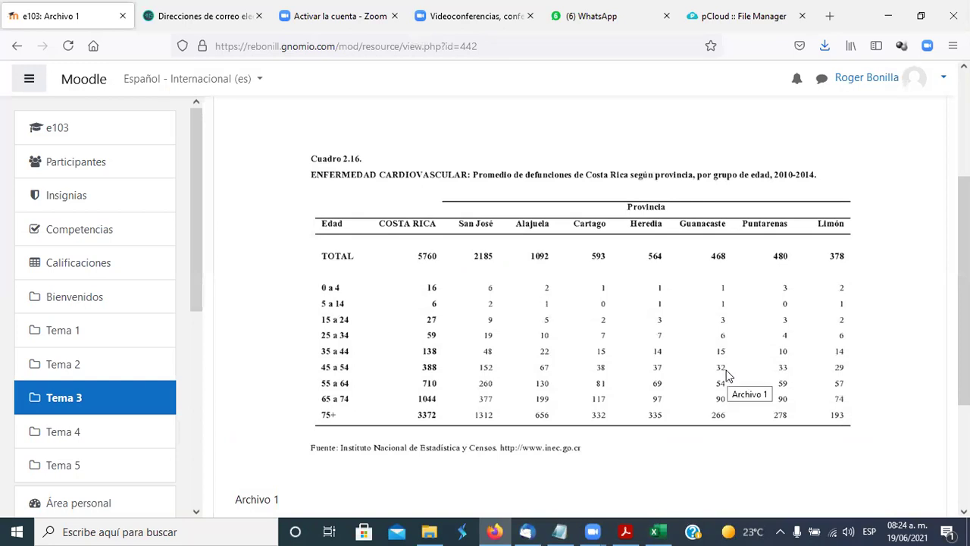
key("alt+Tab")
type("32")
left_click(151, 353)
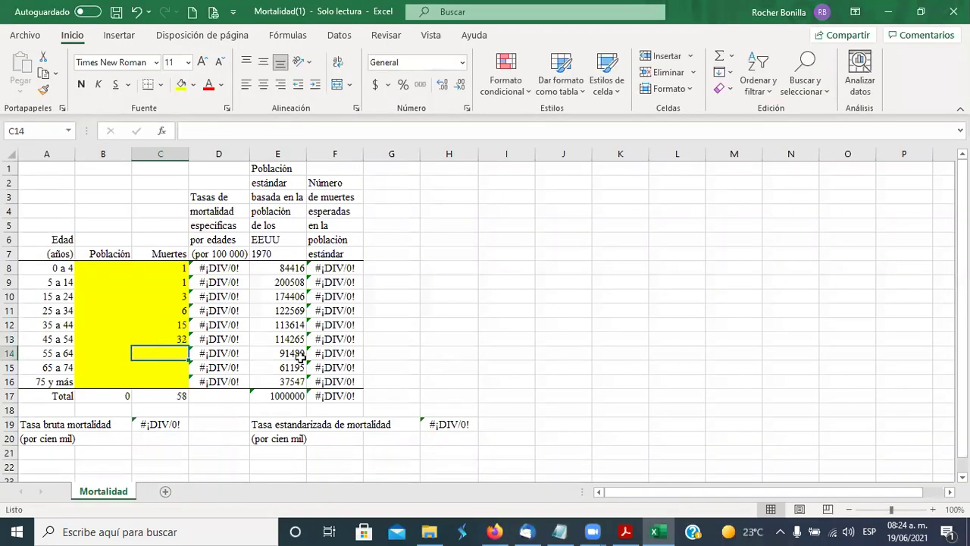
Copy Guanacaste's deaths from the Archivo 1 table into Muertes: 54 for ages 55 to 64 and 90 for 65 to 74
key("alt+Tab")
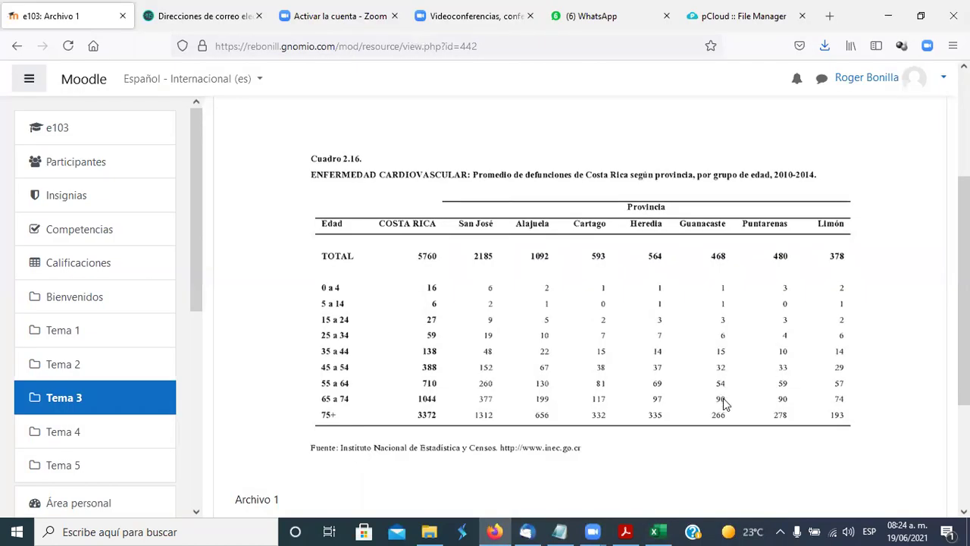
key("alt+Tab")
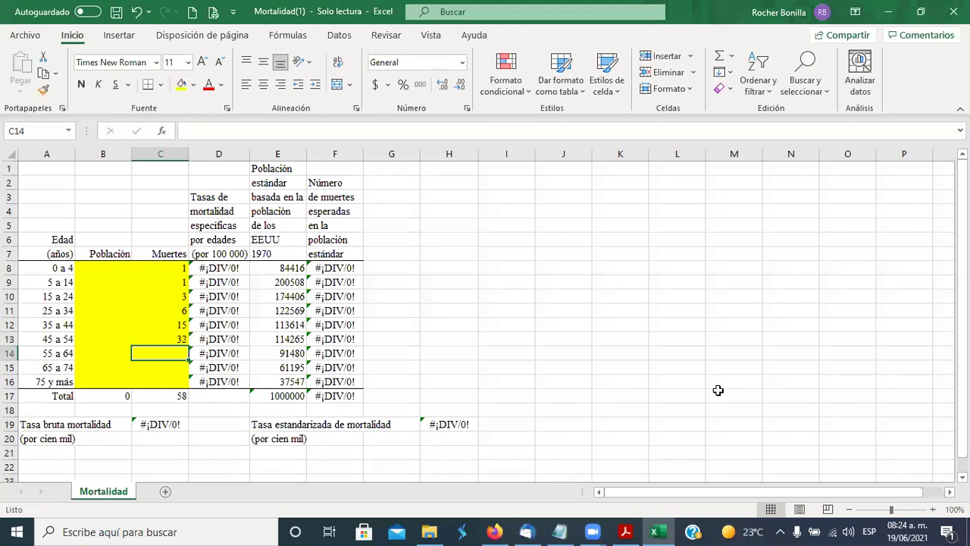
type("54")
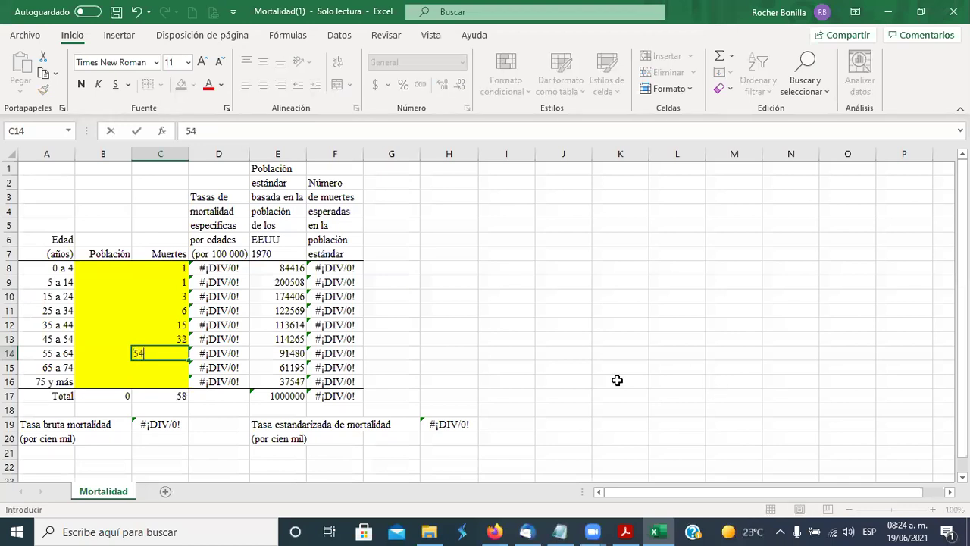
left_click(162, 377)
left_click(158, 369)
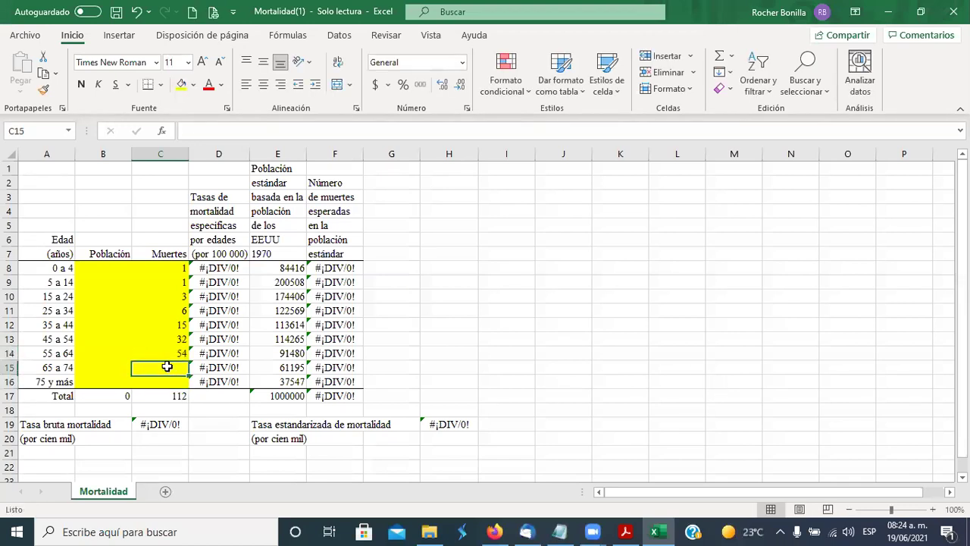
key("alt+Tab")
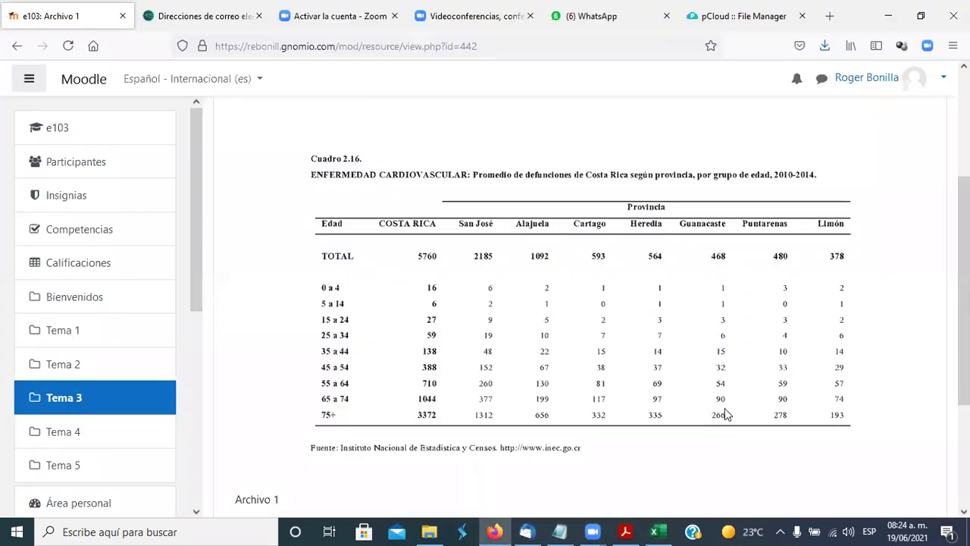
key("alt+Tab")
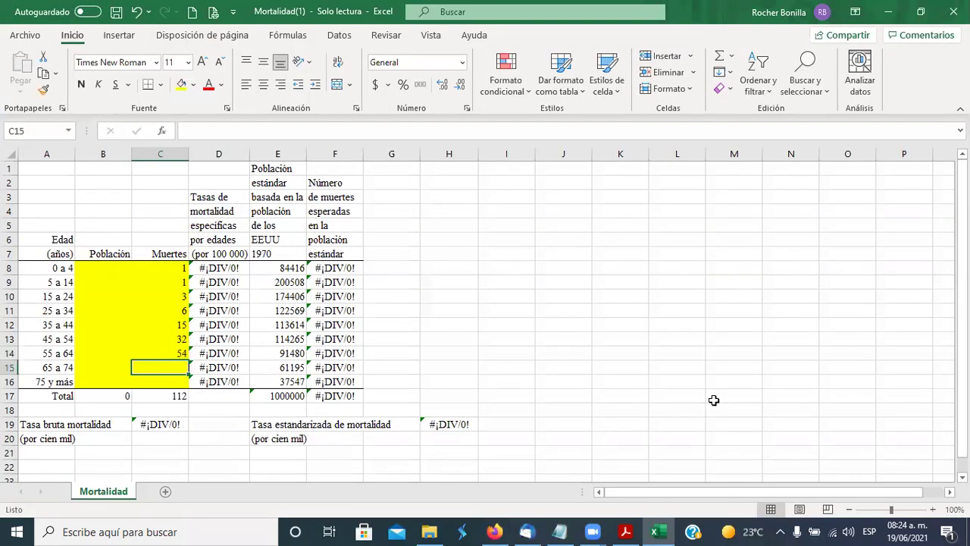
type("90")
left_click(175, 391)
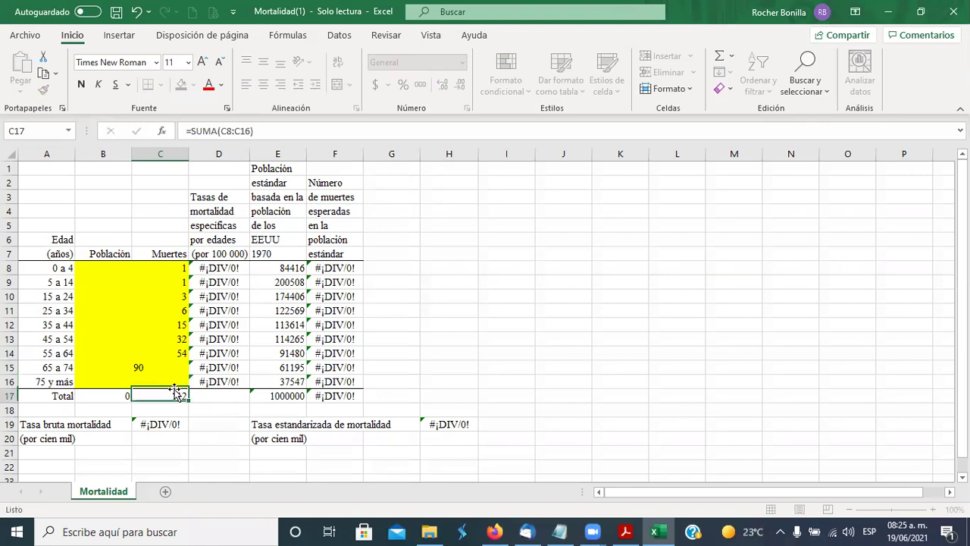
Enter Guanacaste's 266 deaths for ages 75 and over in C16, and check the Muertes total against the Archivo 1 total
left_click(175, 382)
key("alt+Tab")
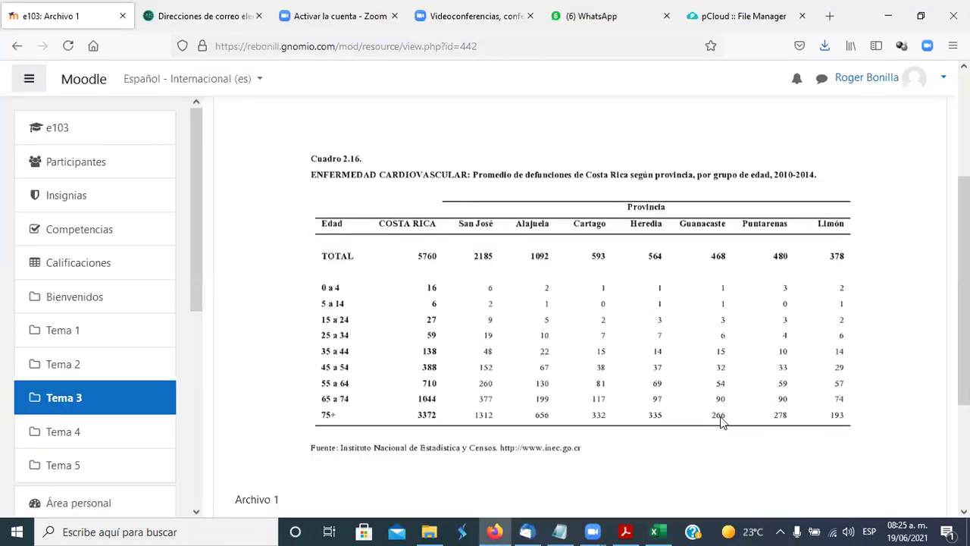
key("alt+Tab")
type("266")
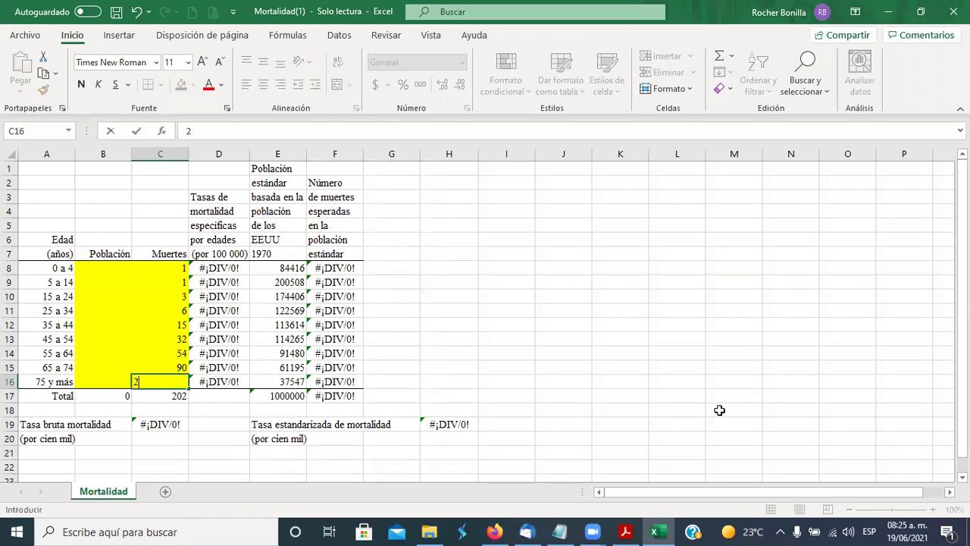
left_click(171, 398)
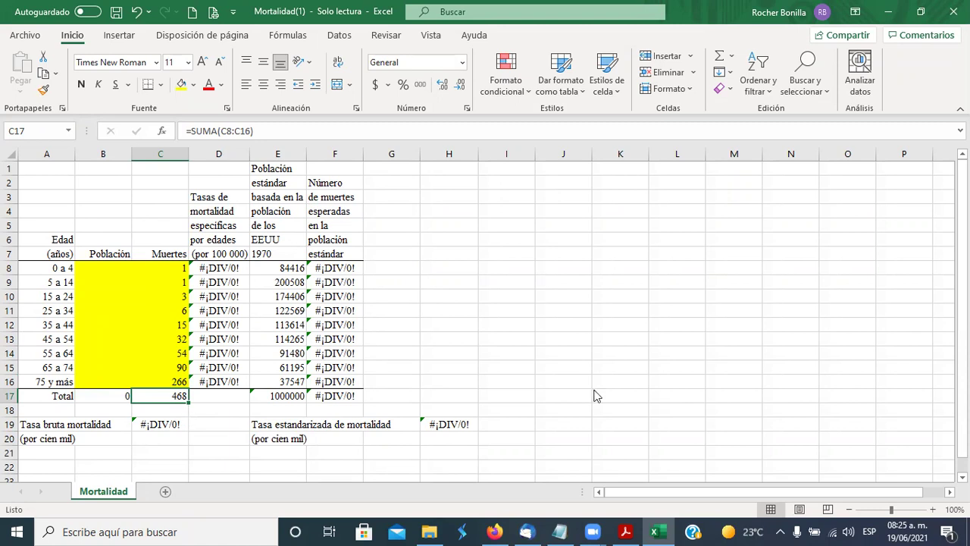
key("alt+Tab")
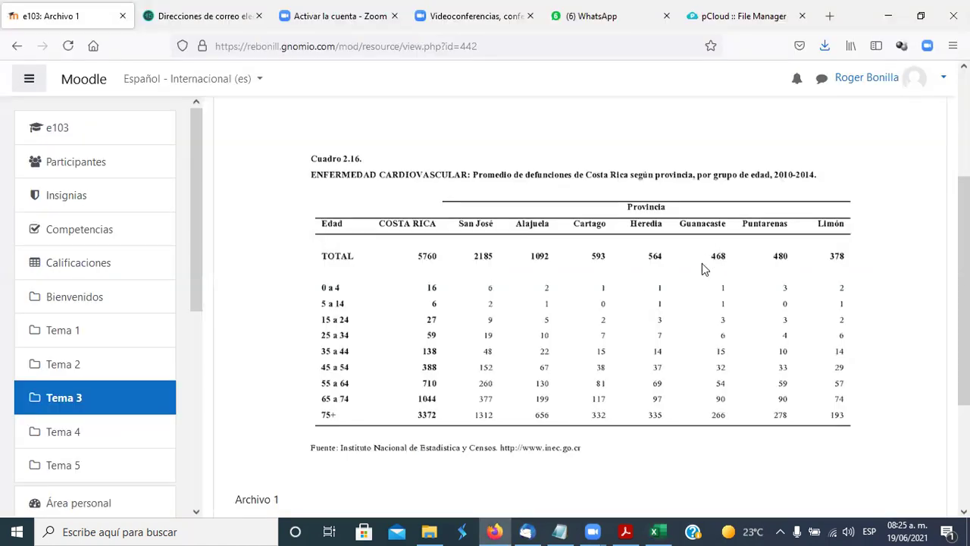
key("alt+Tab")
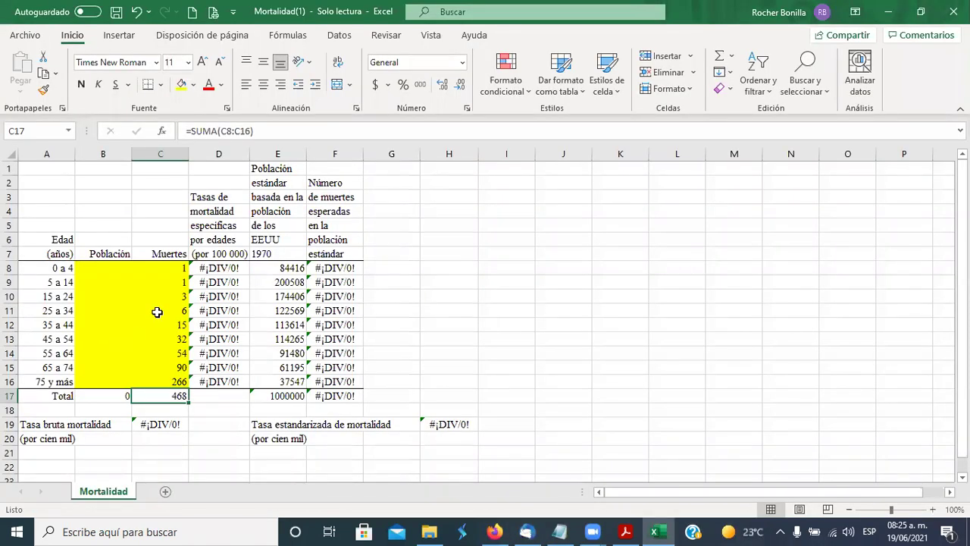
Select the empty Población cells B8:B16, and open Archivo 2 from the Tema 3 readings in the Moodle course
left_click(103, 268)
left_click_drag(103, 269, 103, 375)
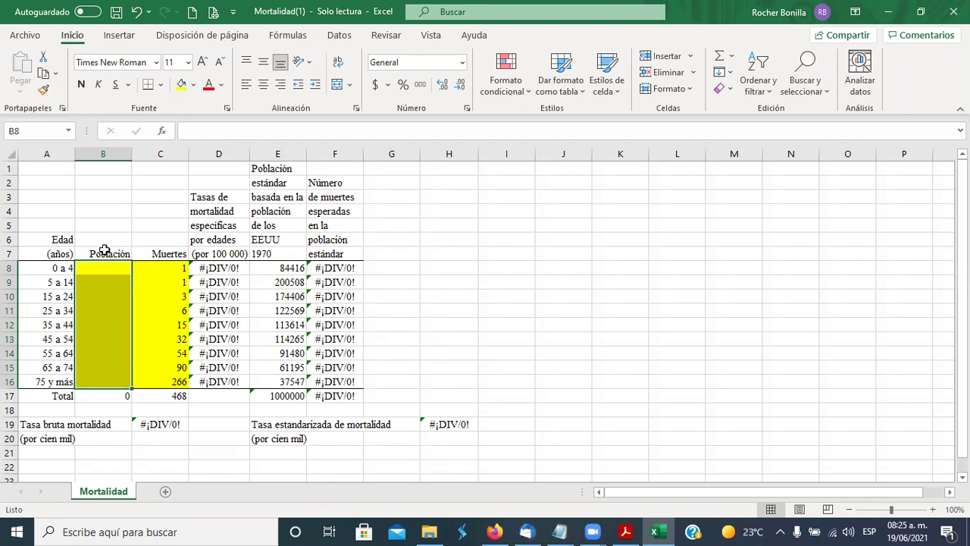
key("alt+Tab")
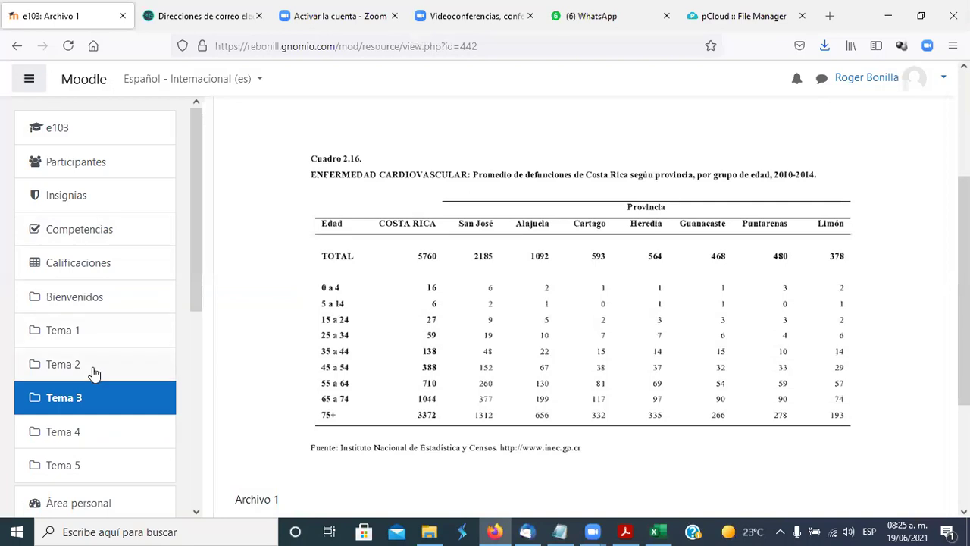
scroll(379, 236, "up", 3)
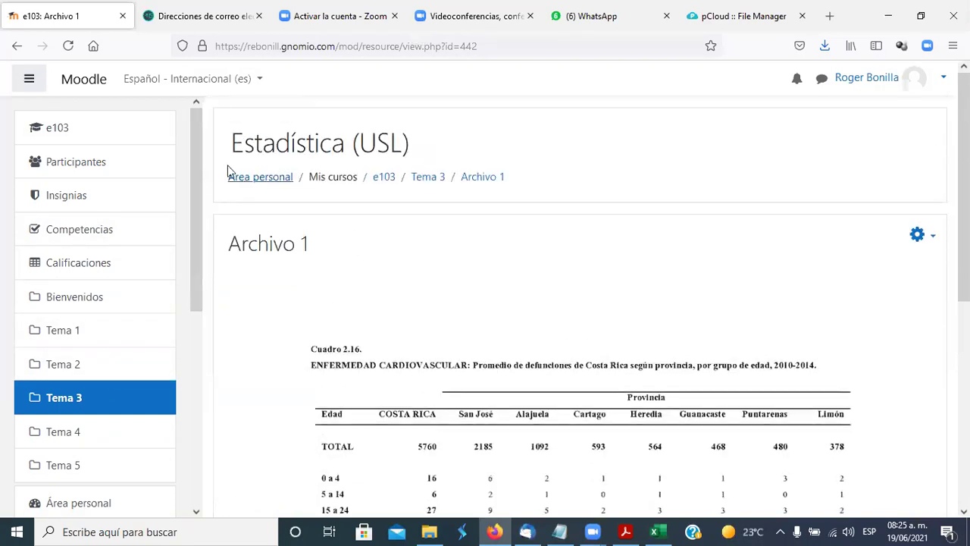
left_click(17, 46)
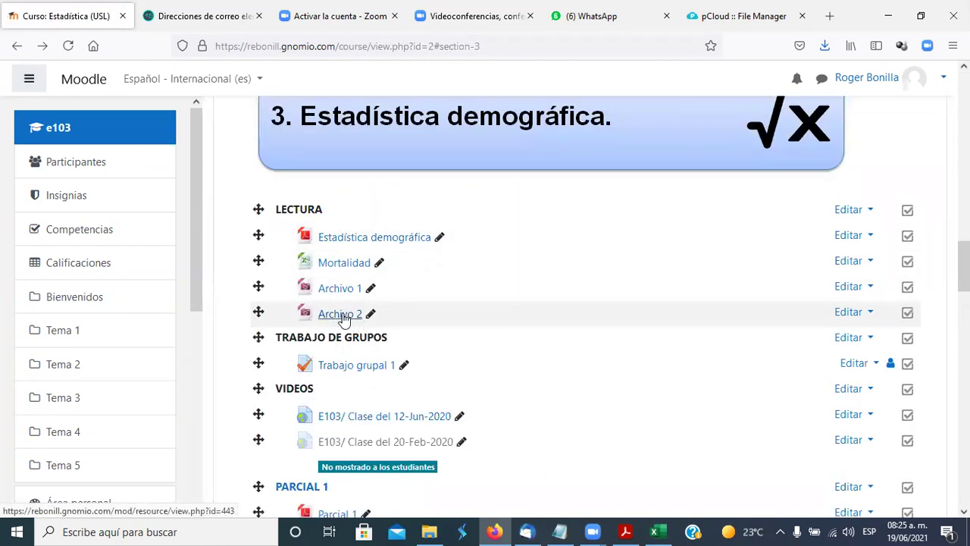
left_click(342, 317)
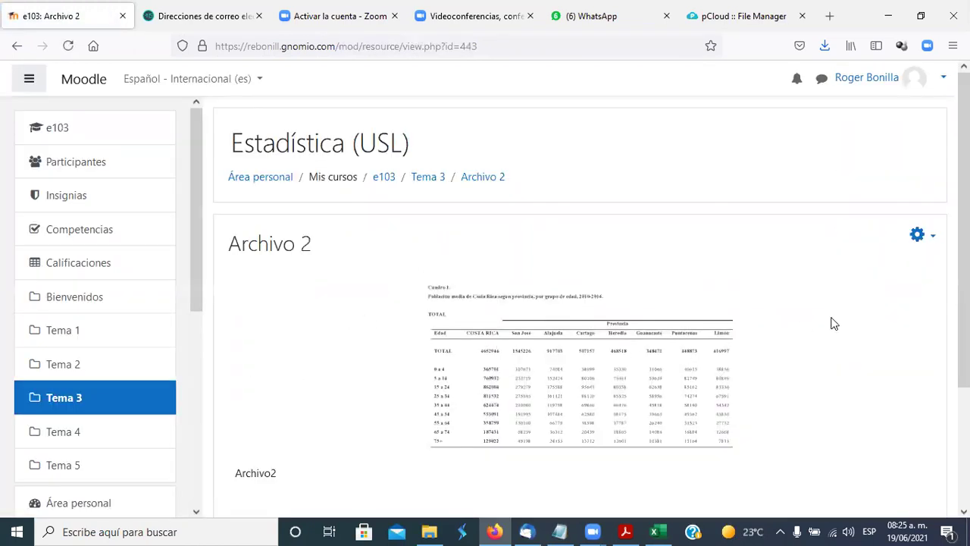
left_click(929, 238)
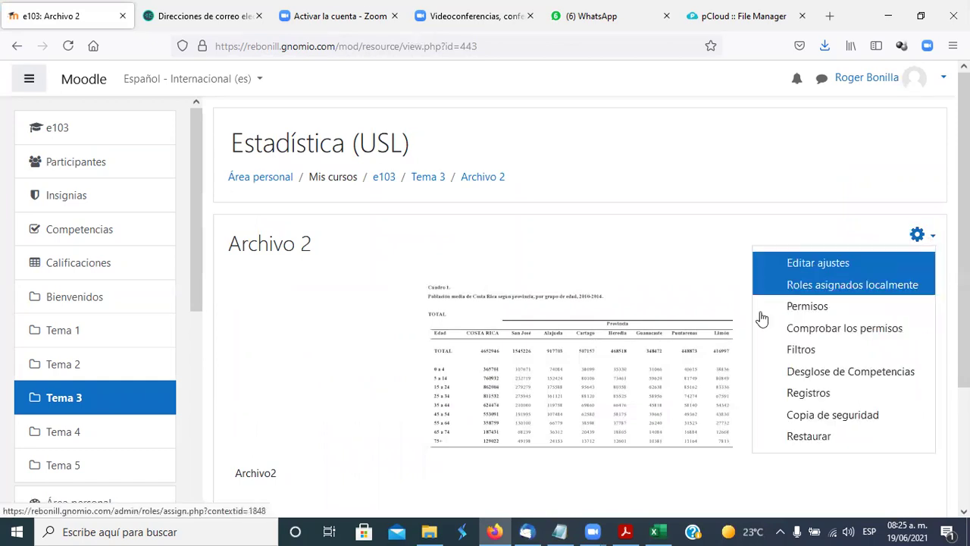
key("Escape")
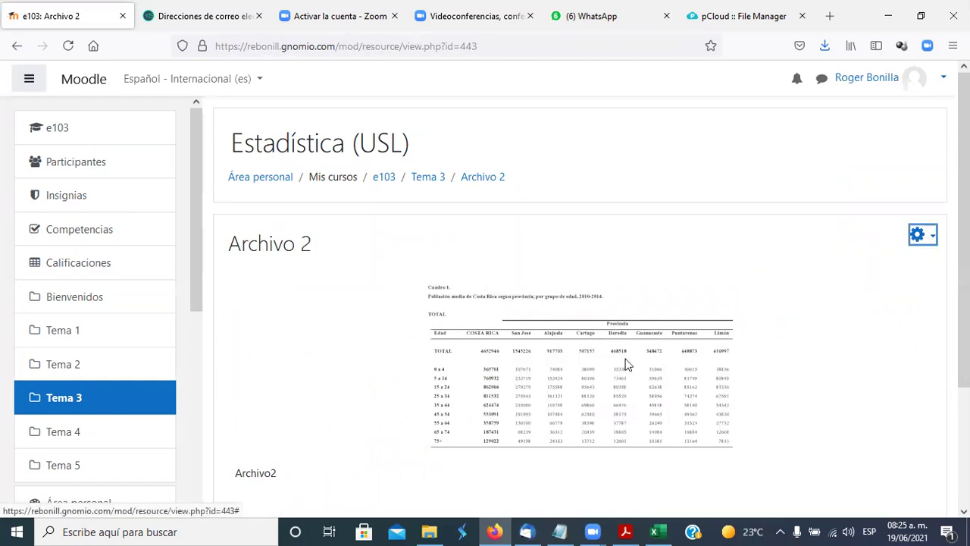
scroll(622, 354, "down", 2)
scroll(622, 344, "up", 1)
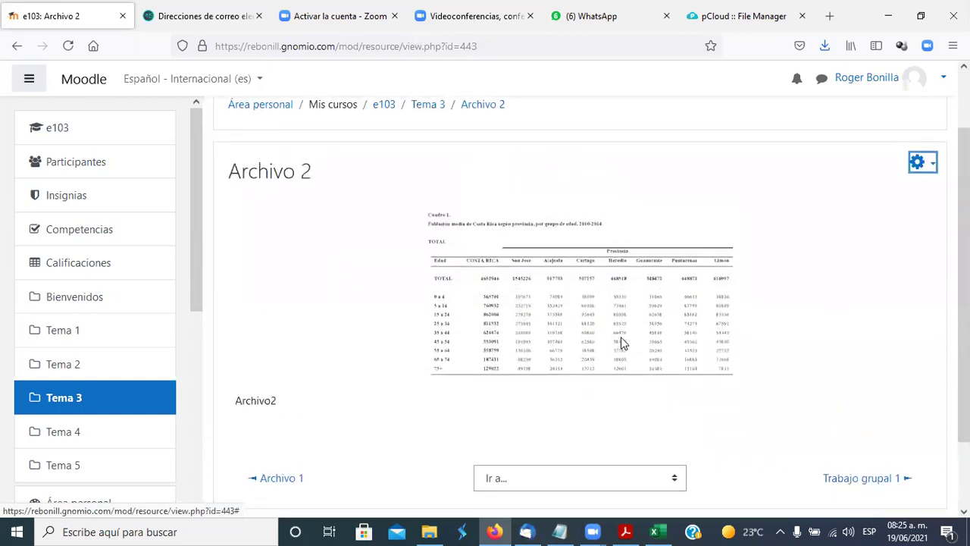
right_click(596, 321)
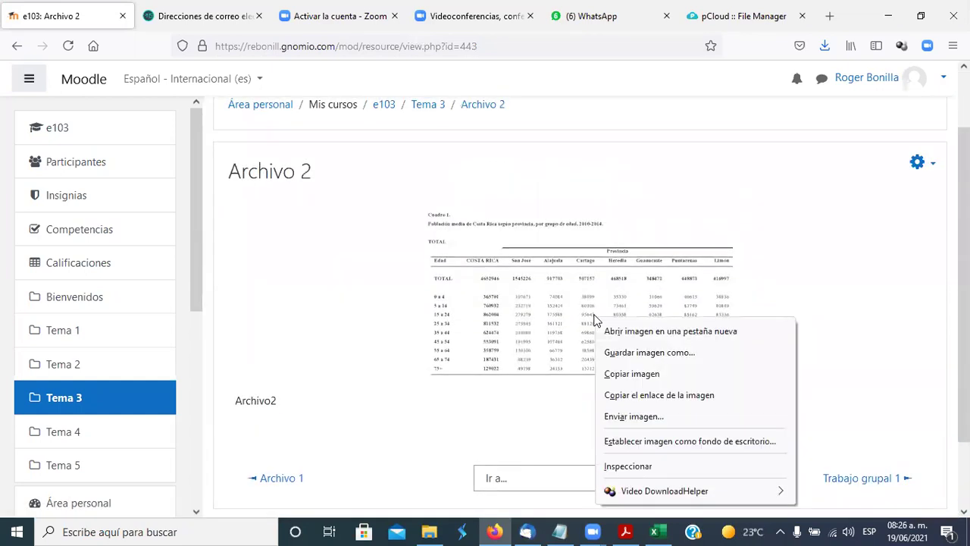
left_click(657, 357)
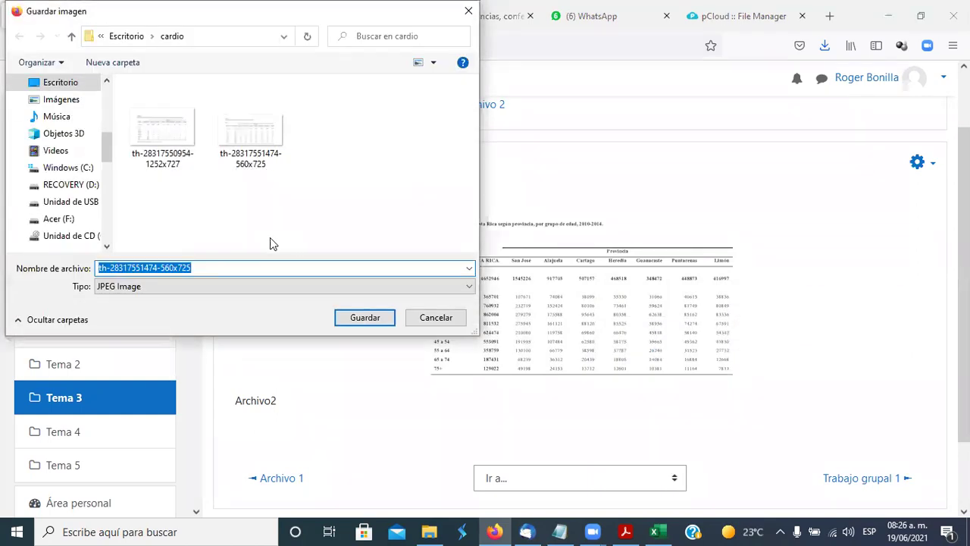
left_click(365, 317)
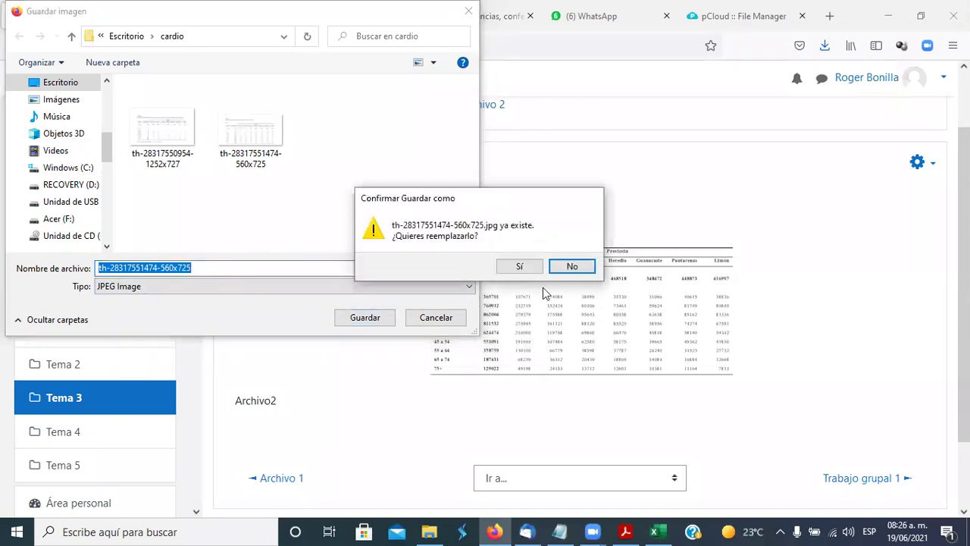
left_click(574, 267)
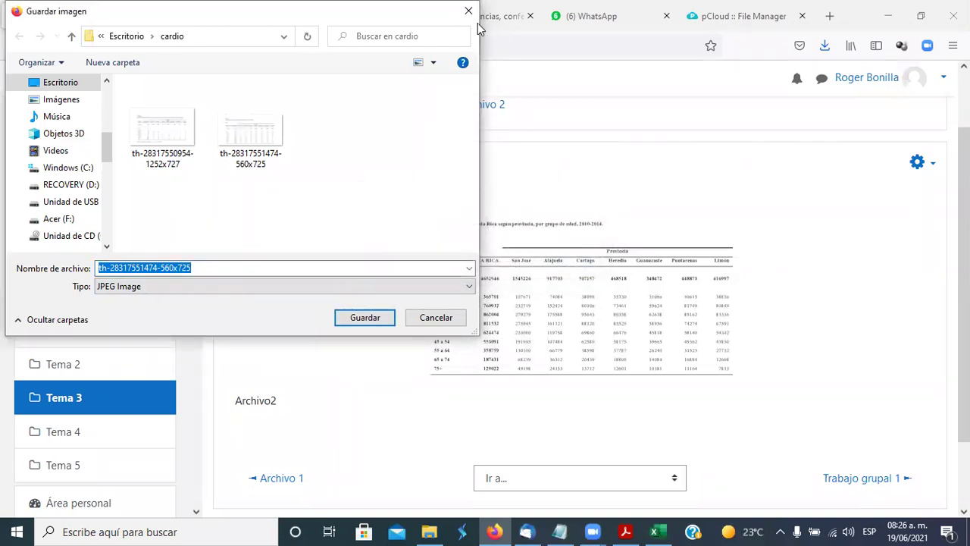
left_click(468, 11)
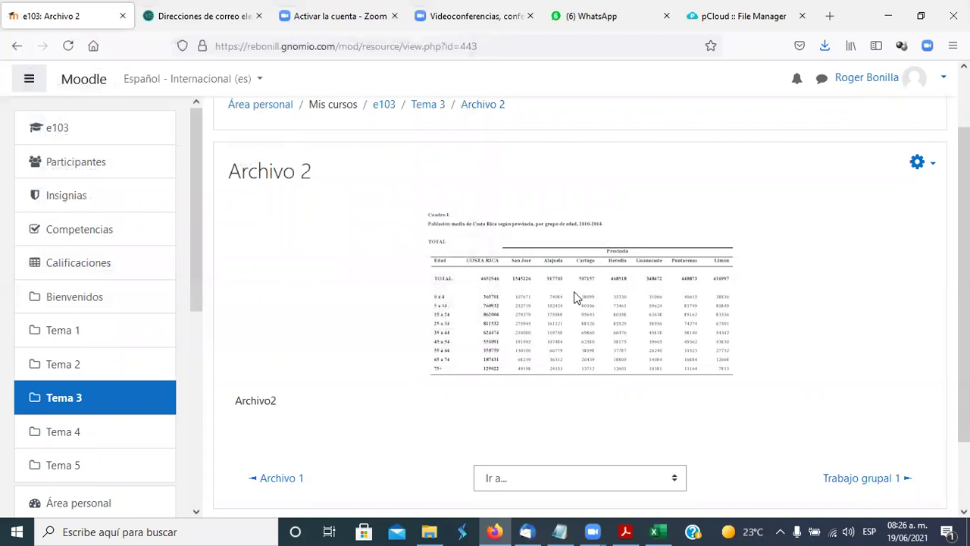
left_click(917, 162)
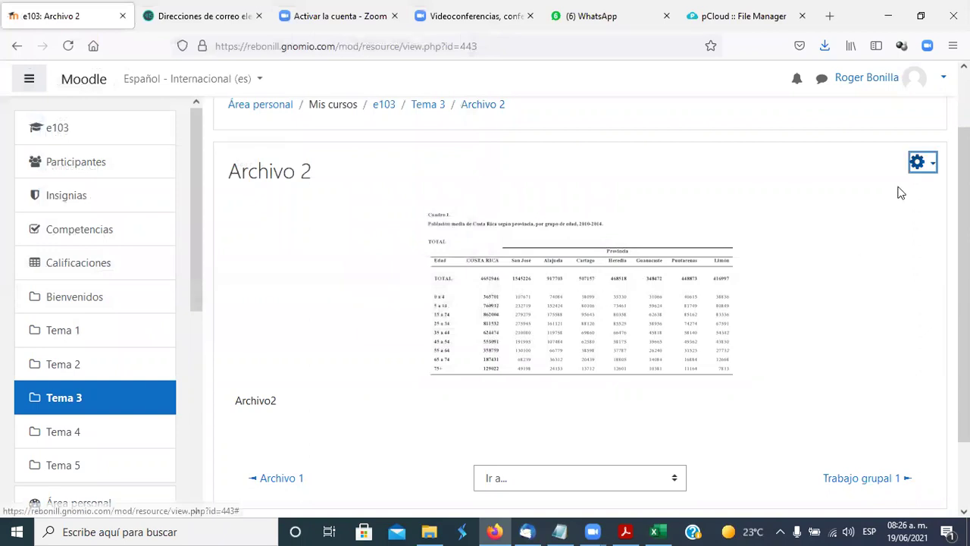
key("Escape")
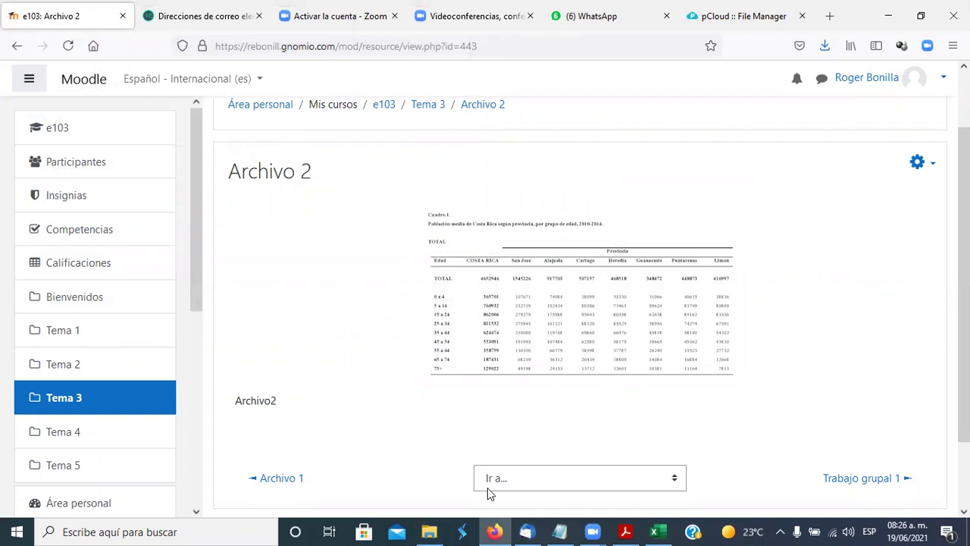
mouse_move(432, 530)
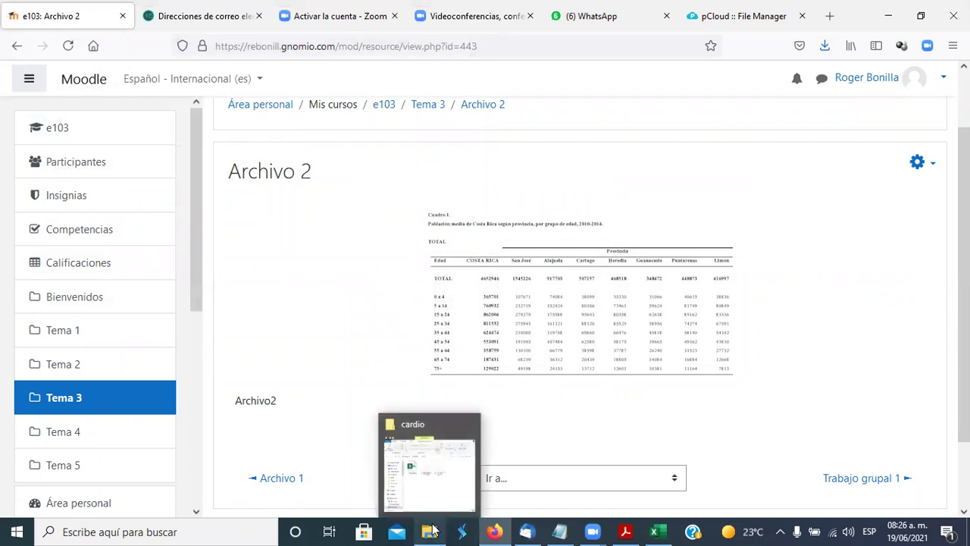
left_click(432, 531)
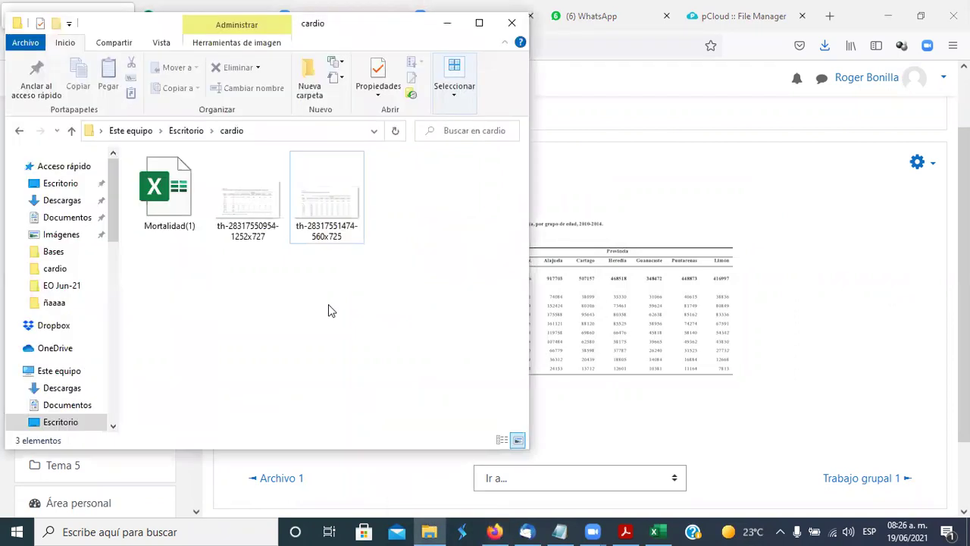
left_click(347, 206)
left_click(328, 218)
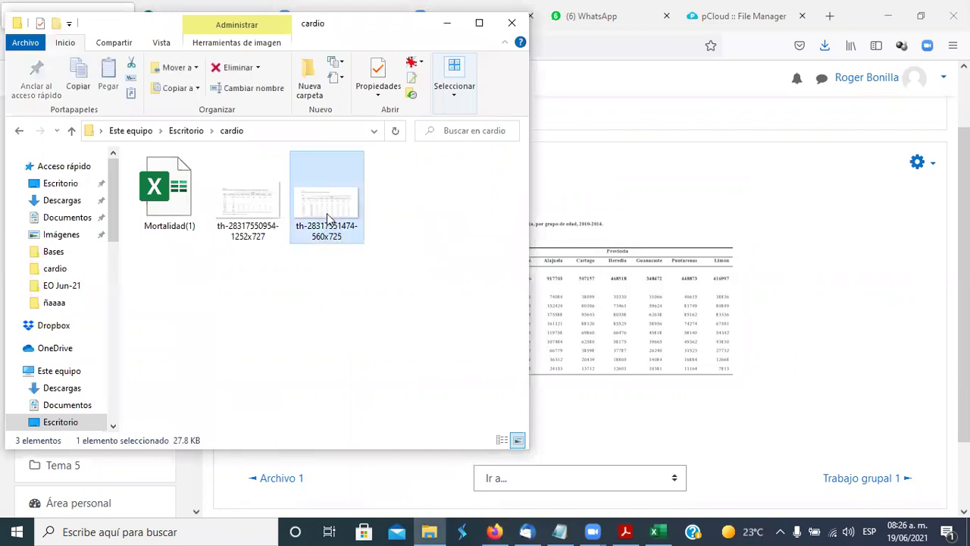
left_click(238, 227)
left_click(341, 226)
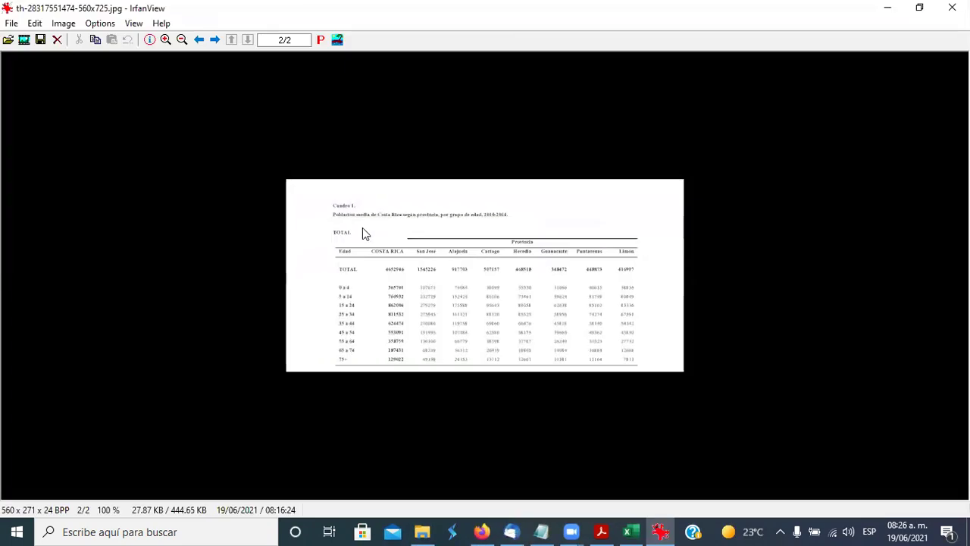
Enlarge the population table image to 259% and examine Guanacaste's column across all age groups
left_click(165, 40)
left_click(165, 40)
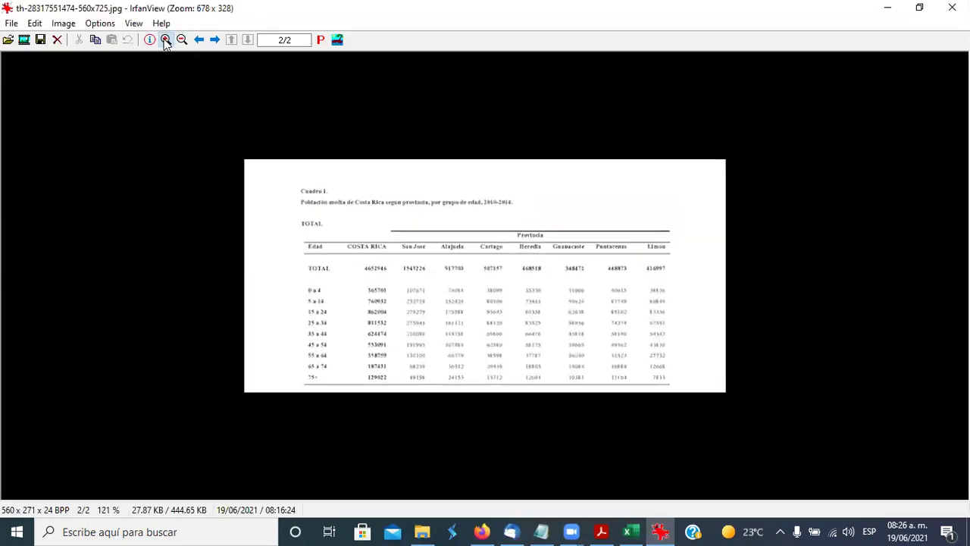
left_click(165, 40)
left_click(165, 40)
left_click(165, 41)
left_click(165, 40)
left_click(165, 41)
left_click(165, 40)
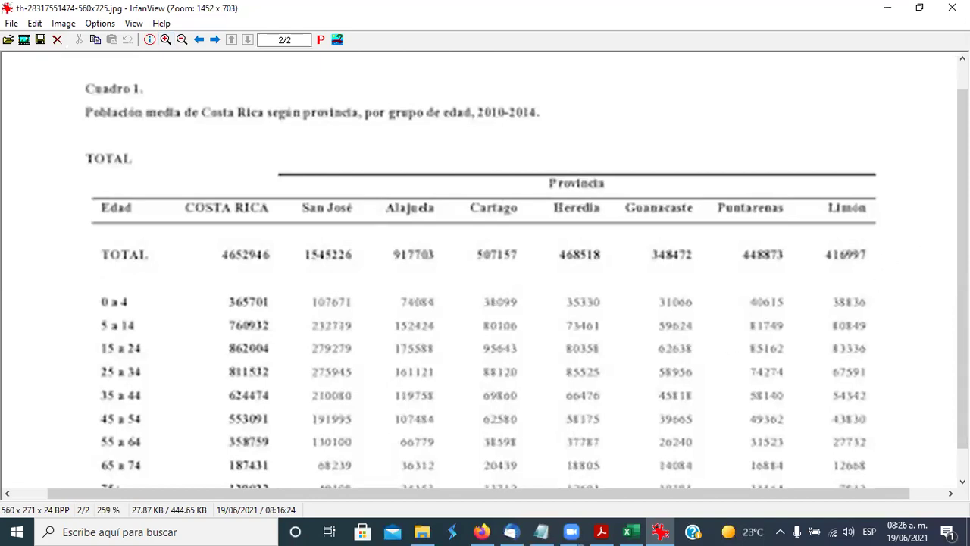
mouse_move(962, 227)
left_mouse_down()
mouse_move(962, 256)
mouse_move(963, 230)
left_mouse_up()
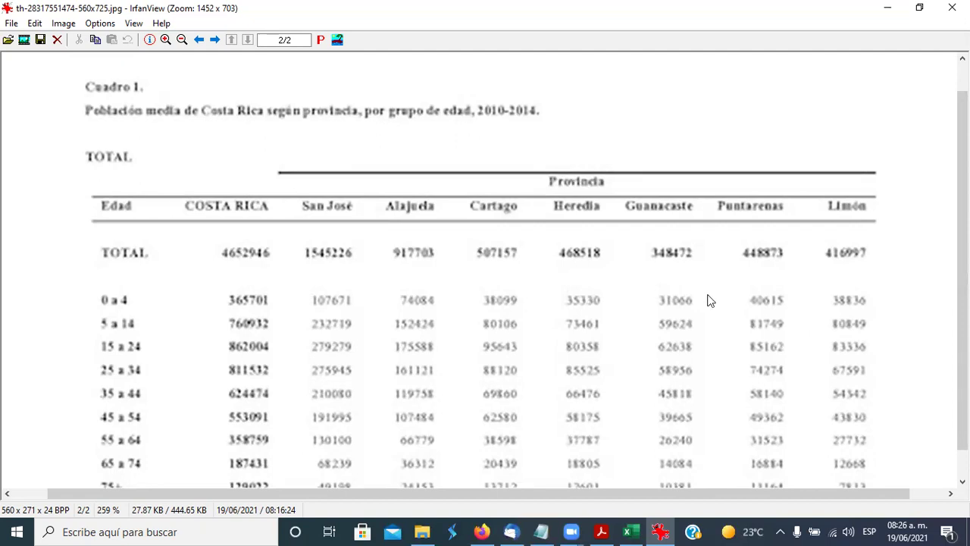
scroll(963, 273, "down", 2)
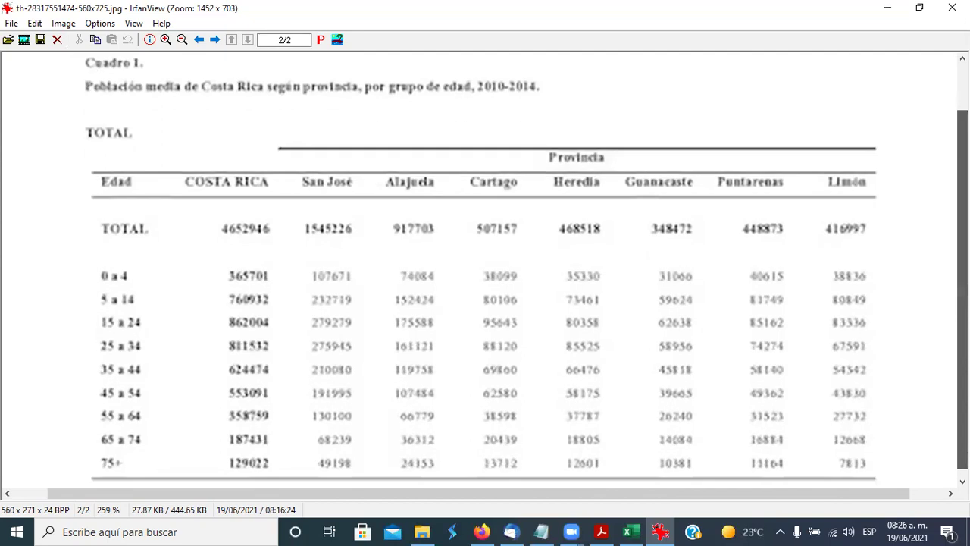
Enlarge the population table image to 314% and enter Guanacaste's population of 31066 for ages 0 a 4 in B8 of the Mortalidad workbook
left_click(166, 39)
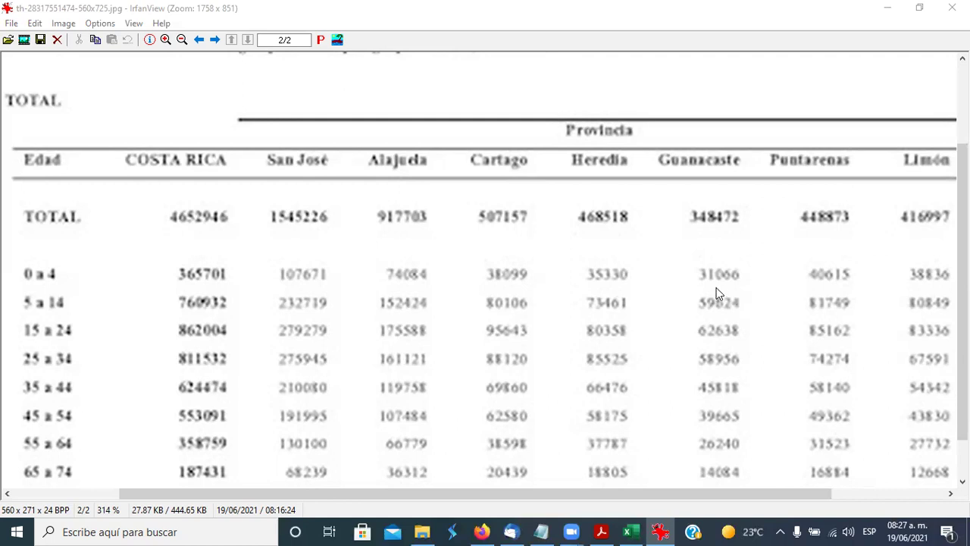
key("alt+Tab")
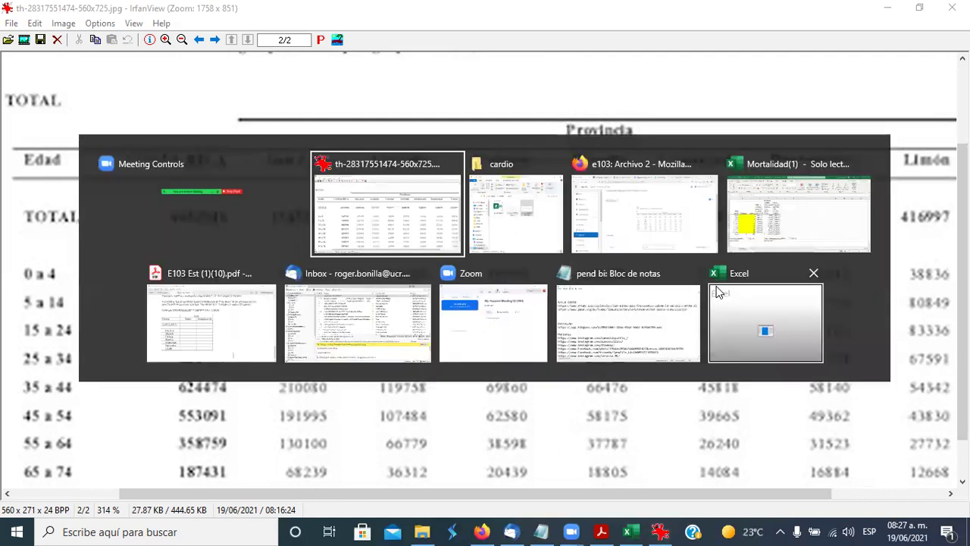
key("Tab")
key("Tab")
key("Tab")
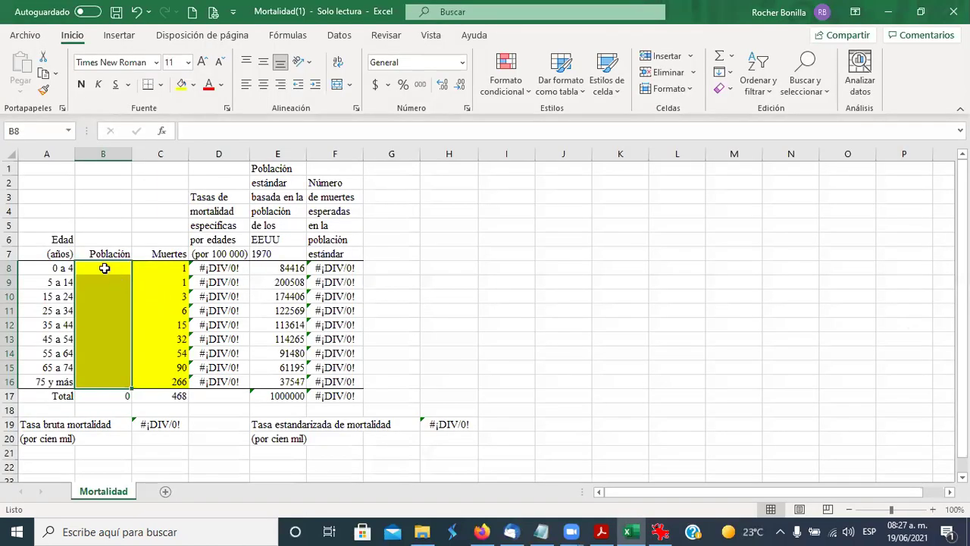
left_click(103, 268)
type("3")
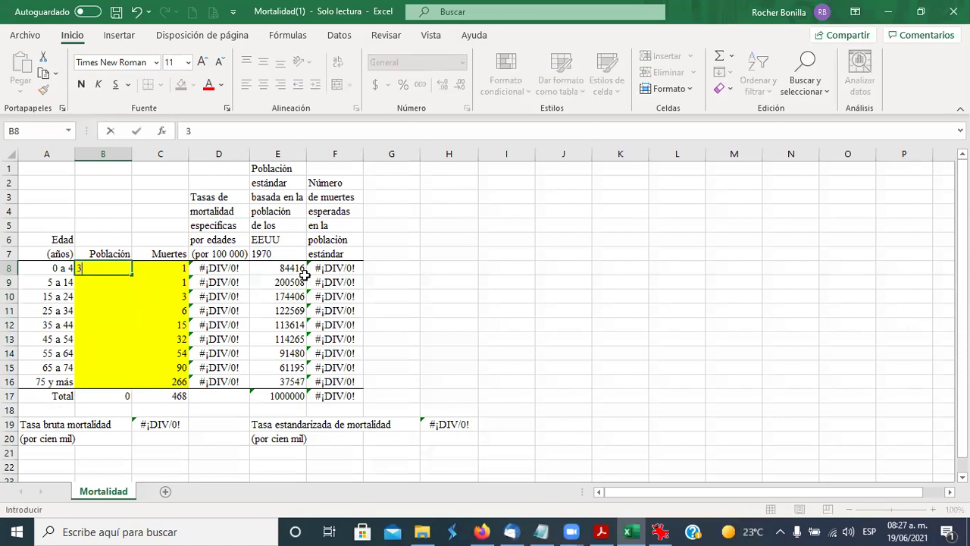
type("1066")
key("Return")
Look up Guanacaste's population for ages 5 a 14 in the table image and enter 59624 in B9
key("alt+Tab")
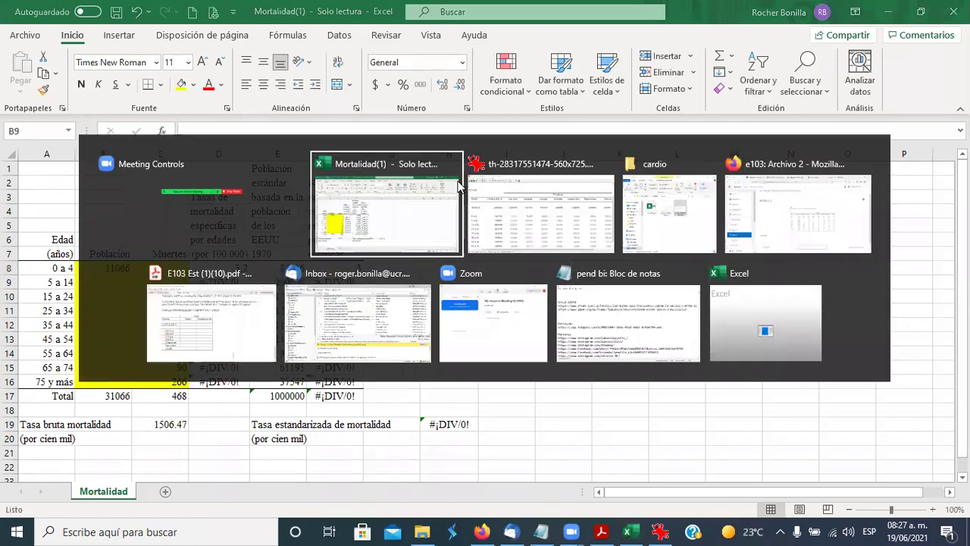
left_click(466, 185)
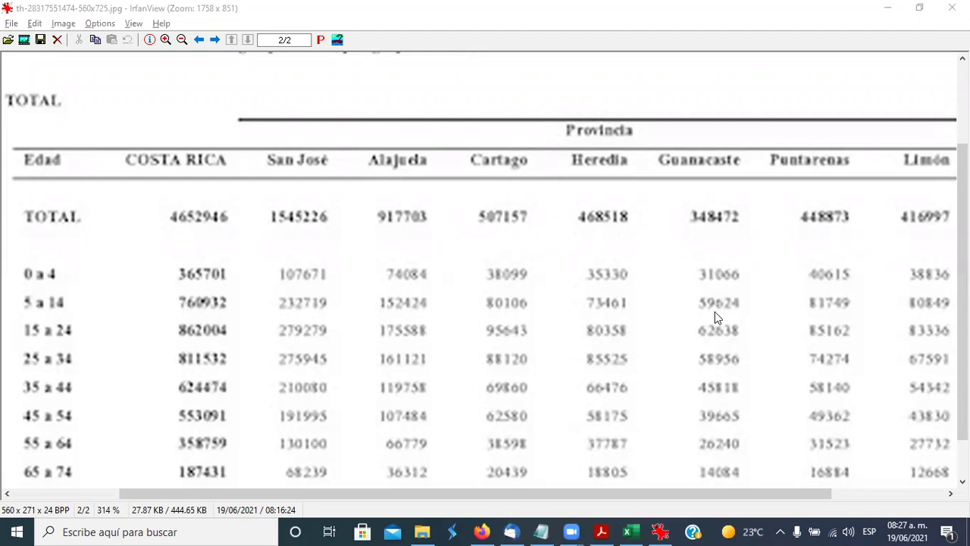
key("alt+Tab")
key("alt+Tab")
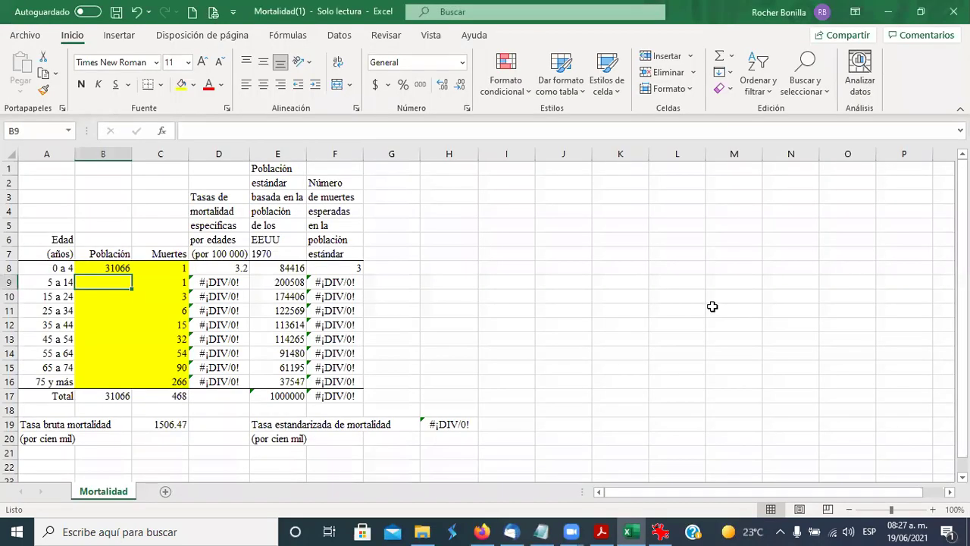
type("596")
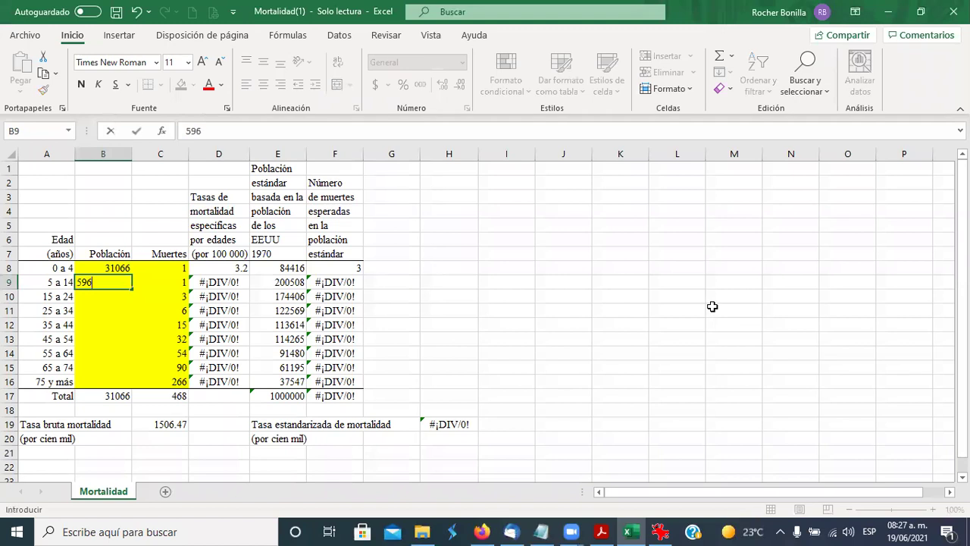
type("24")
key("Return")
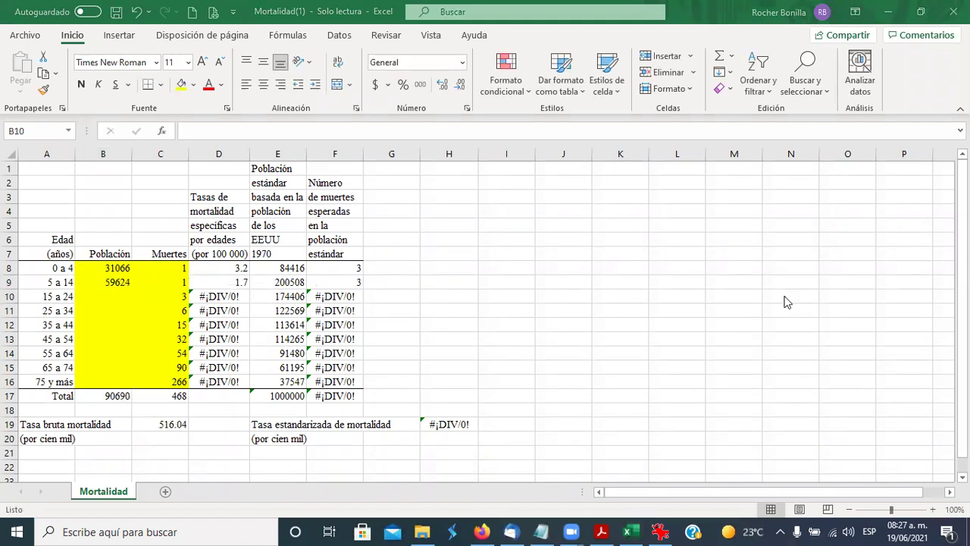
Look up Guanacaste's population for ages 15 a 24 in the table image and enter 62638 in B10
key("alt+Tab")
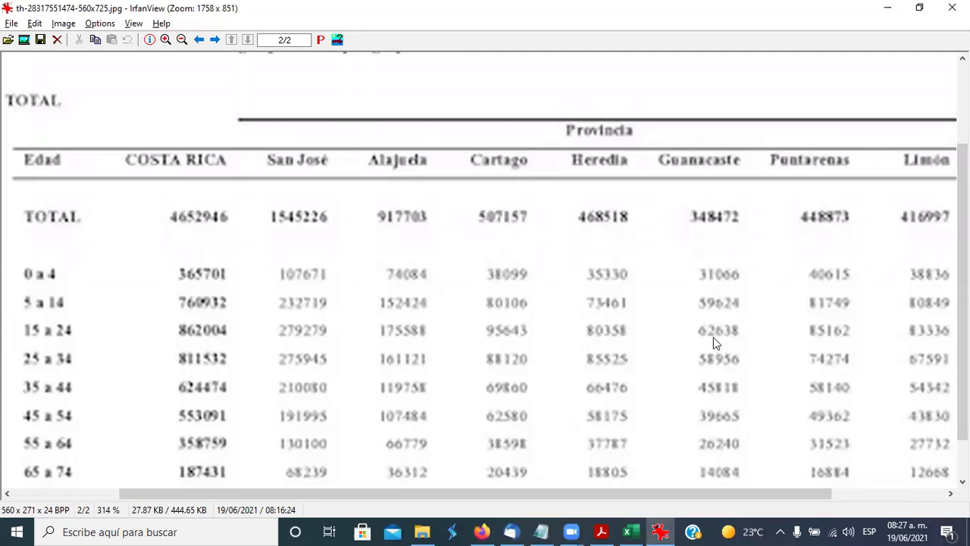
key("alt+Tab")
key("alt+Tab")
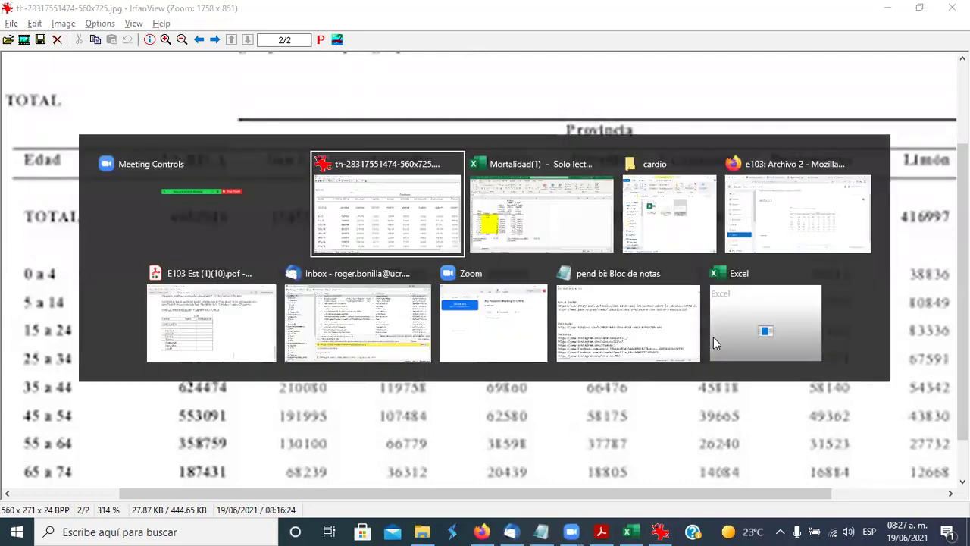
type("62")
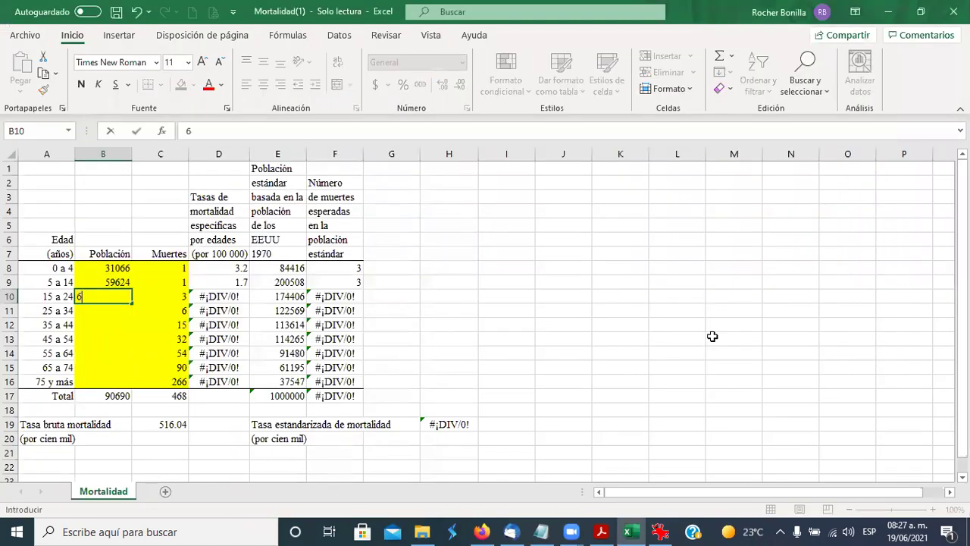
key("alt+Tab")
key("alt+Tab")
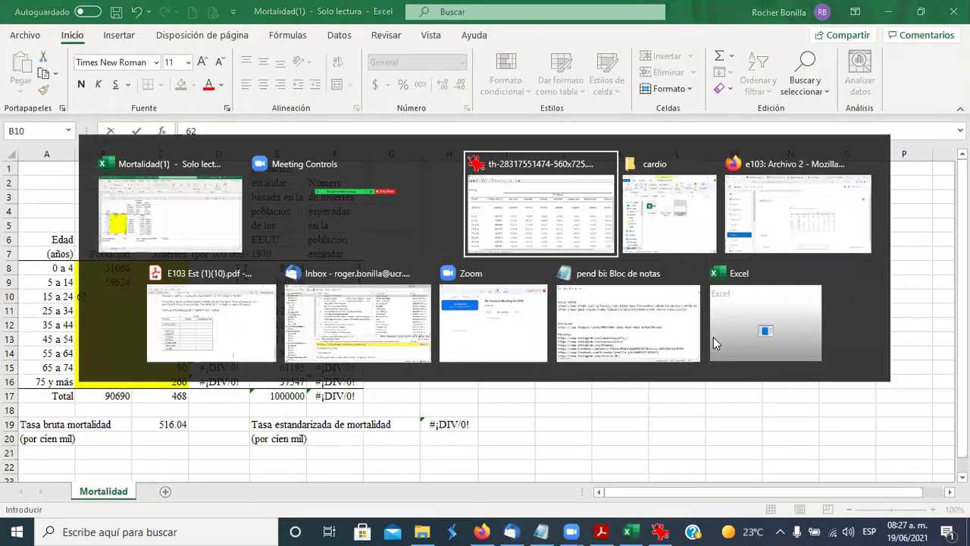
key("alt+Tab")
type("638")
key("Return")
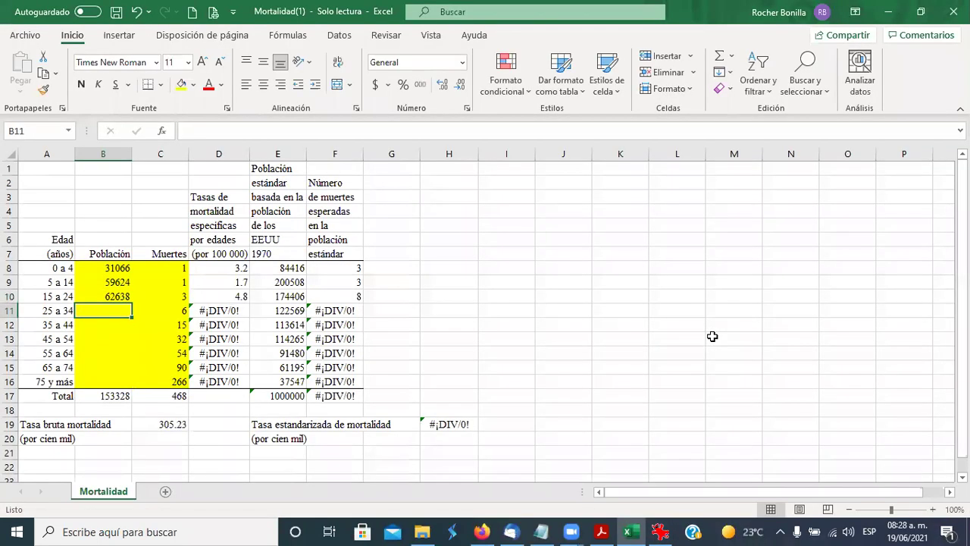
Look up Guanacaste's population for ages 25 a 34 in the table image and enter 58956 in B11
key("alt+Tab")
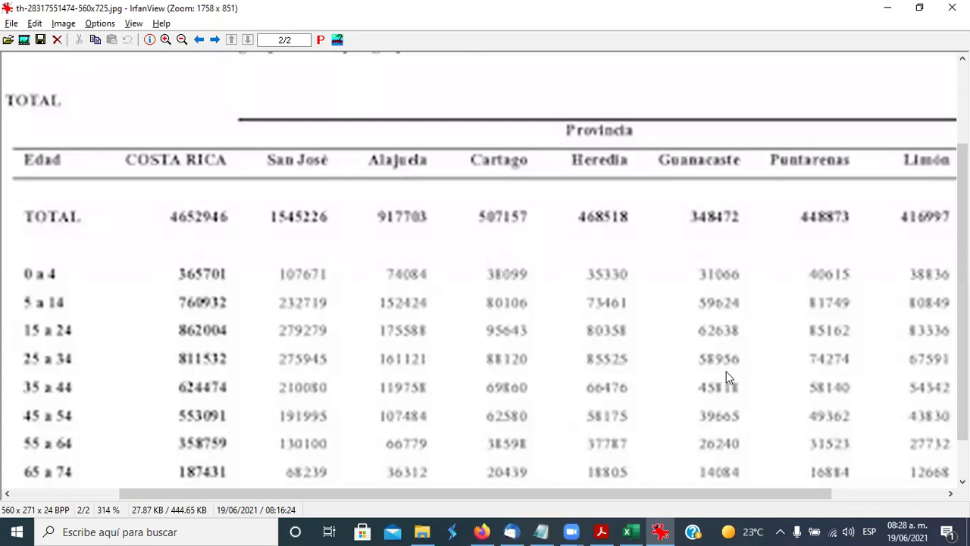
key("alt+Tab")
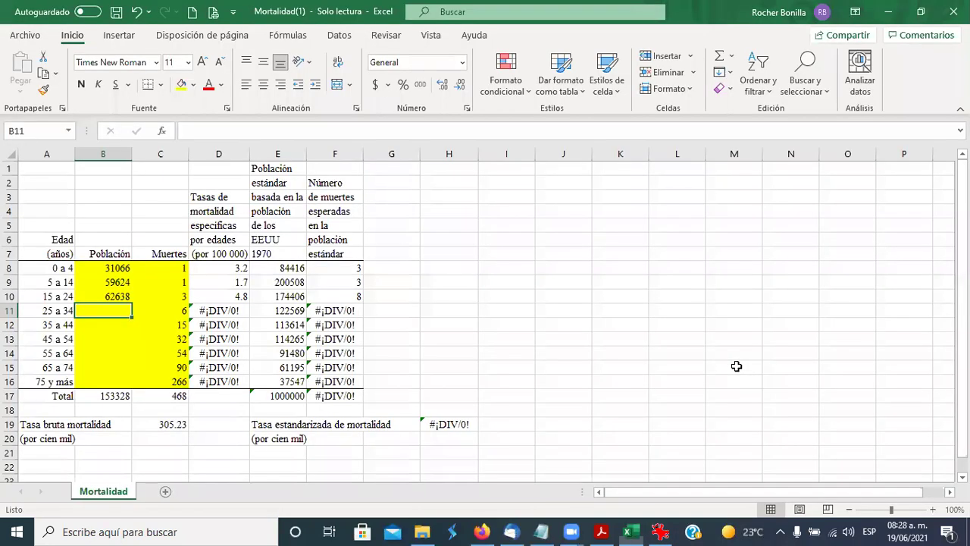
type("58956")
key("Return")
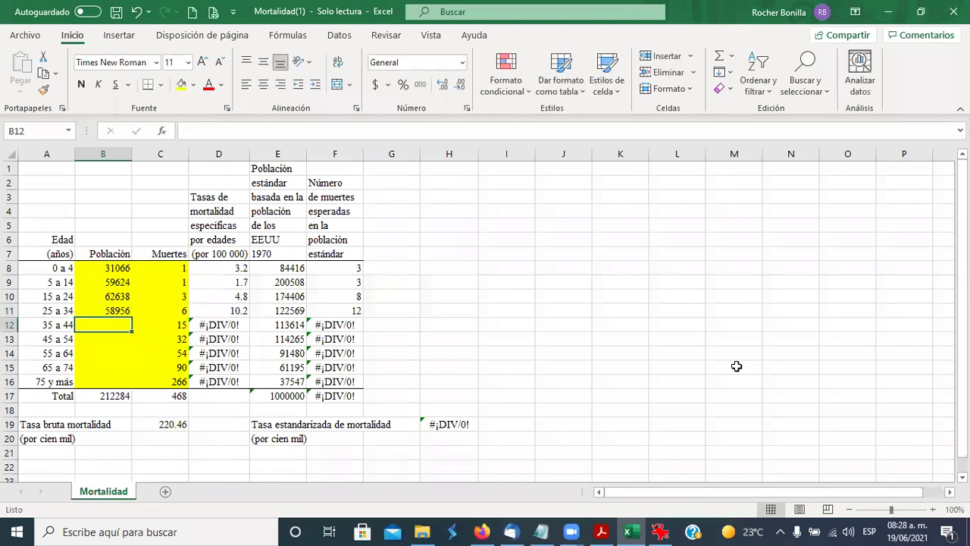
Enlarge the population table image to 380%, examine Guanacaste's 35 a 44 figure, and close the image viewer
key("alt+Tab")
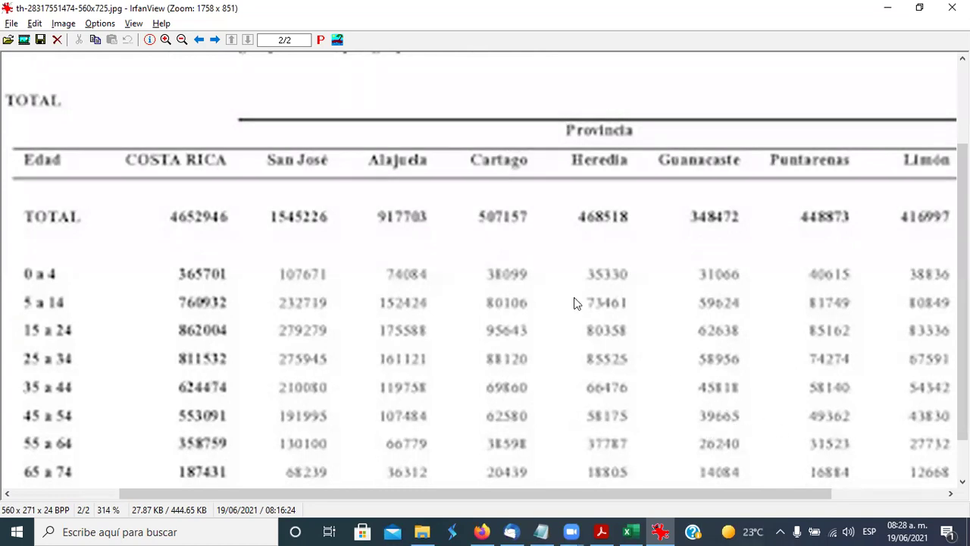
left_click(165, 39)
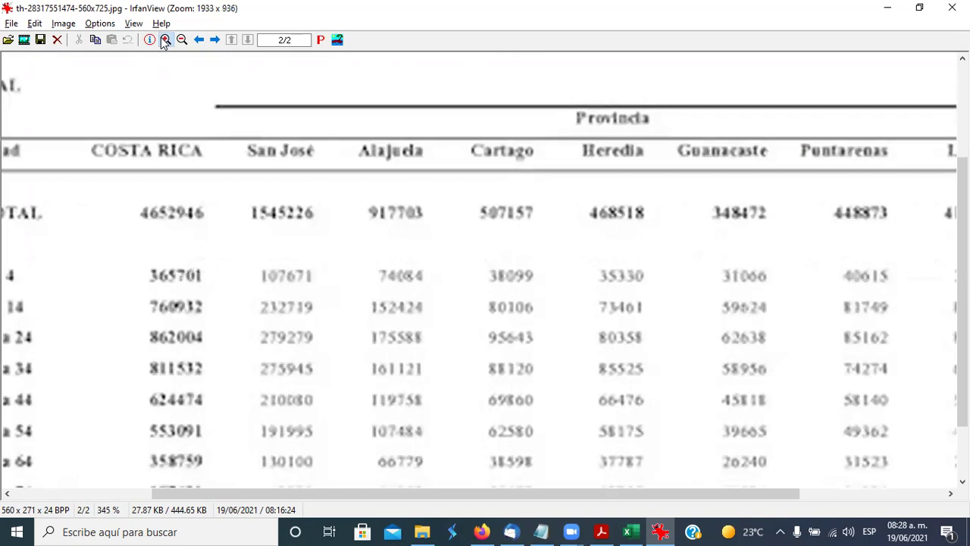
left_click(166, 39)
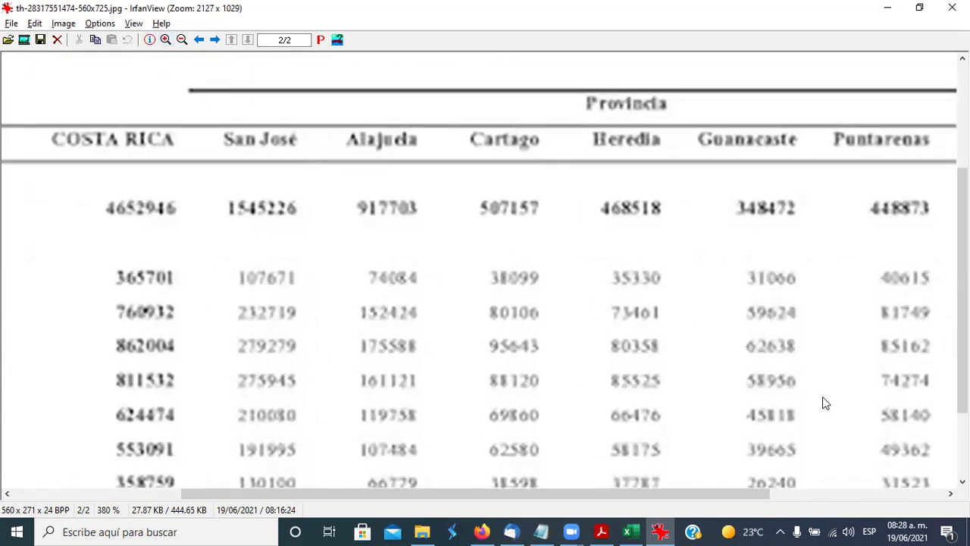
key("Escape")
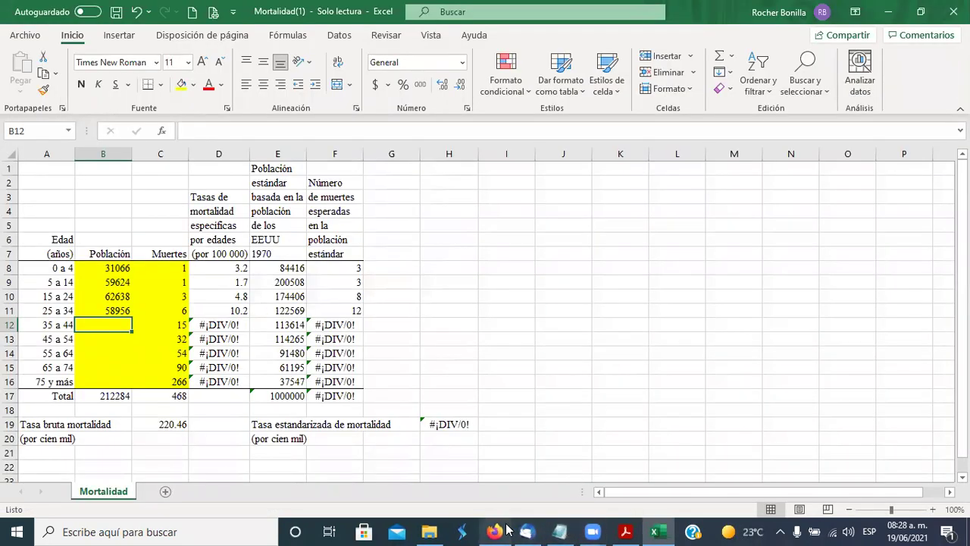
Switch to Firefox and open Archivo 2 from the Tema 3 readings to view its population table
mouse_move(497, 529)
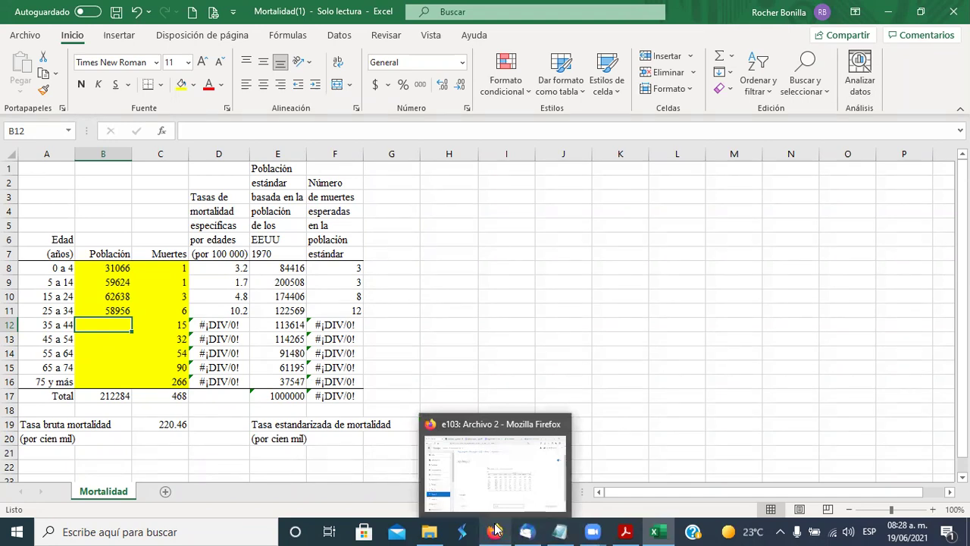
left_click(495, 530)
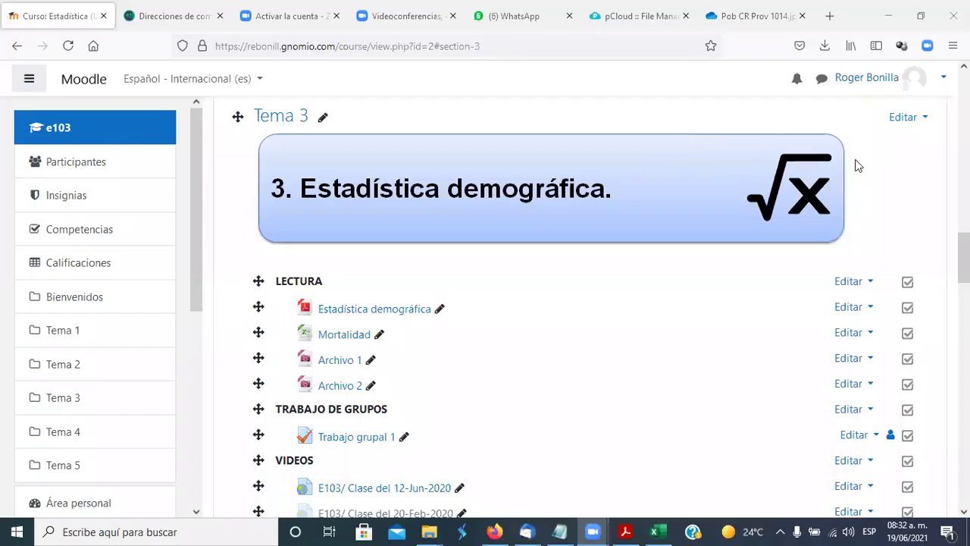
scroll(963, 258, "down", 5)
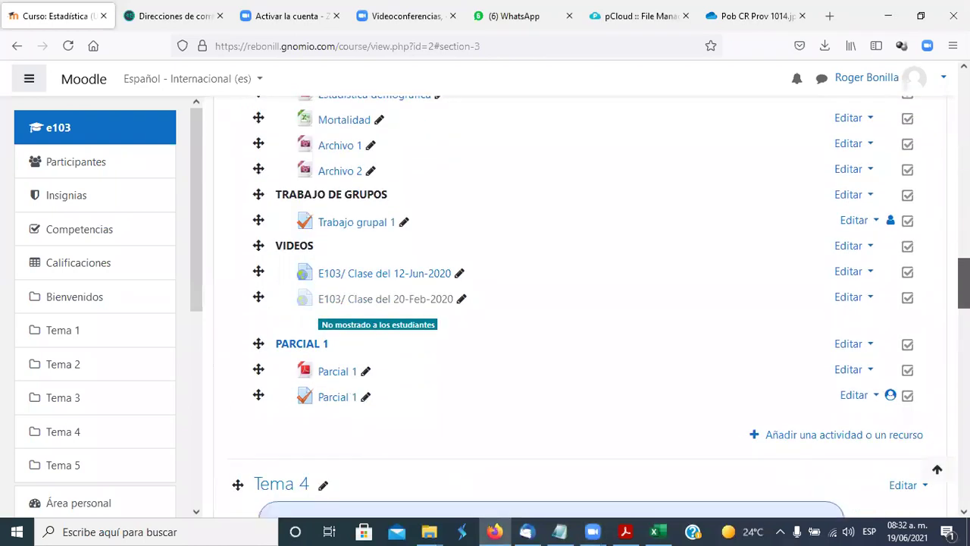
scroll(964, 280, "up", 3)
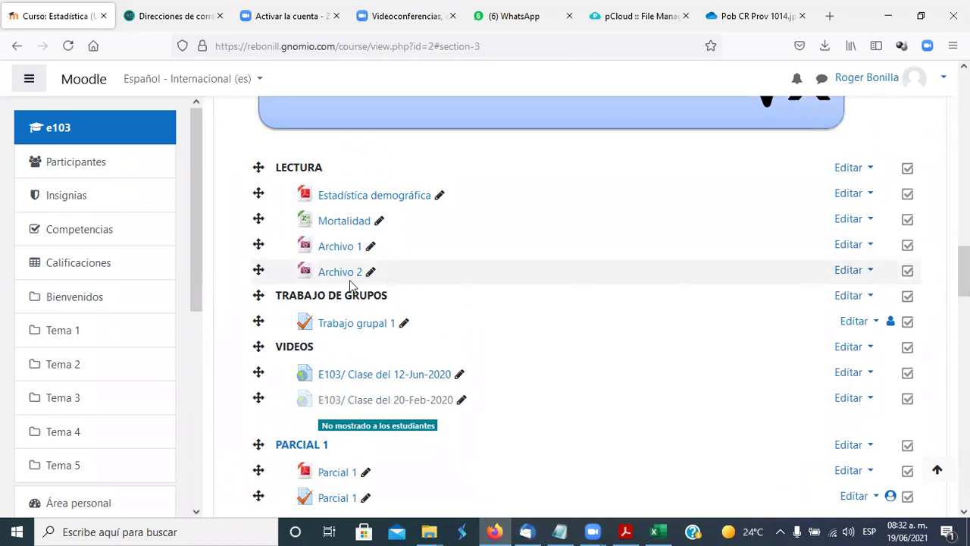
left_click(342, 274)
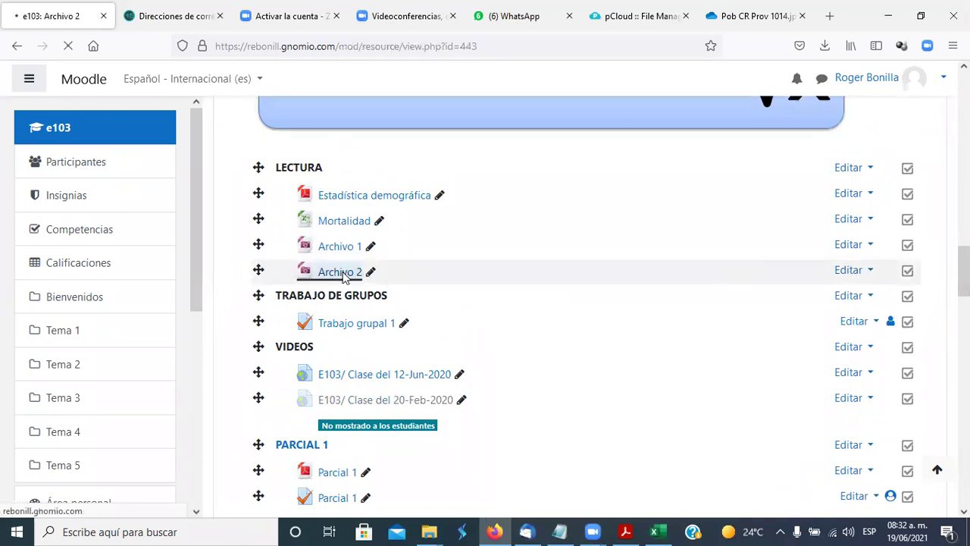
scroll(879, 334, "down", 1)
scroll(875, 327, "down", 2)
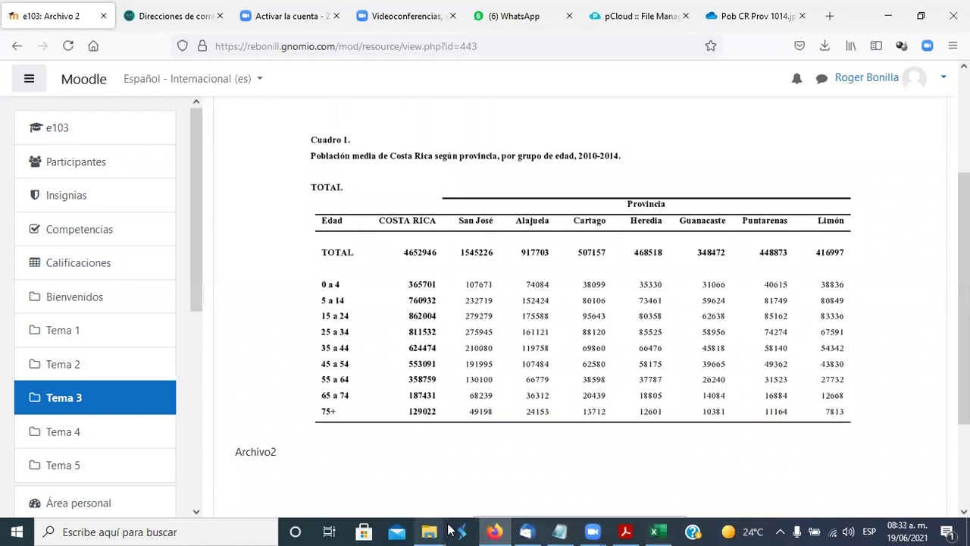
Open the population table image Pob CR Prov 1014 from the cardio folder in the image viewer
mouse_move(447, 531)
left_click(433, 476)
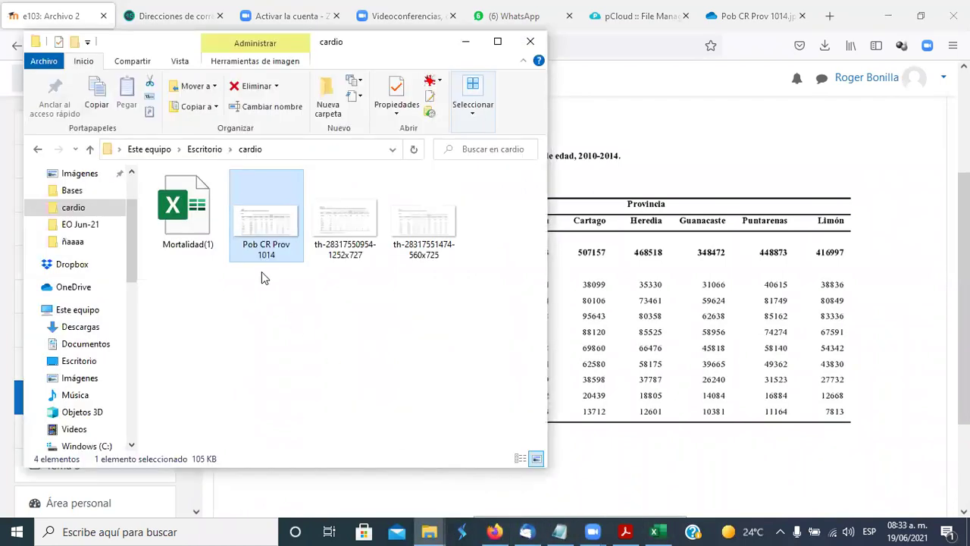
double_click(270, 237)
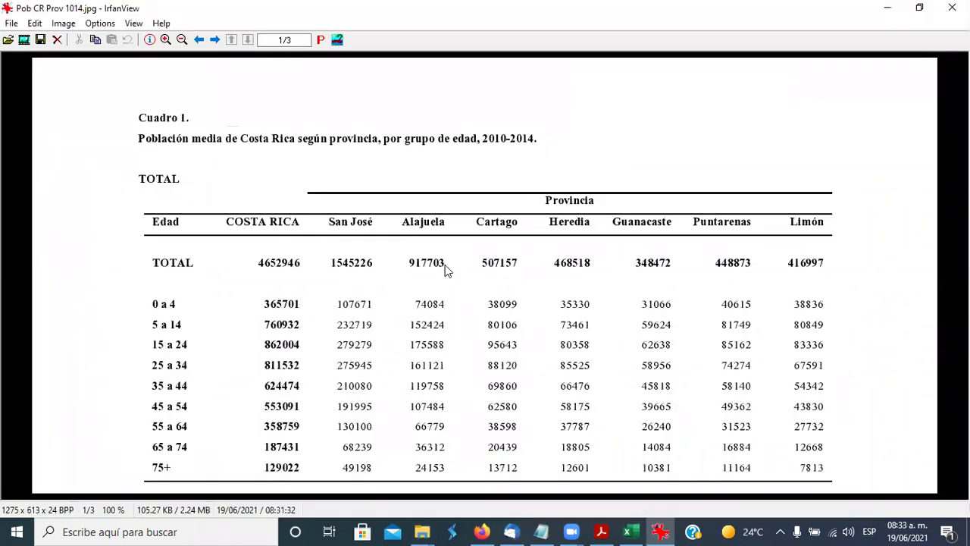
Arrange the Mortalidad workbook and the Pob CR Prov 1014 image side by side, widening the image window until Guanacaste's column shows
left_click(636, 530)
left_click(922, 9)
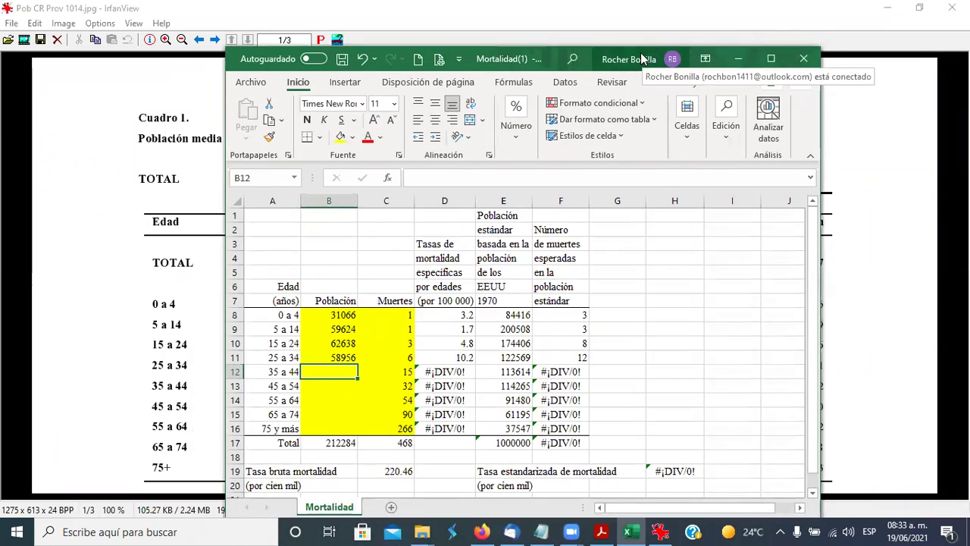
key("super+Right")
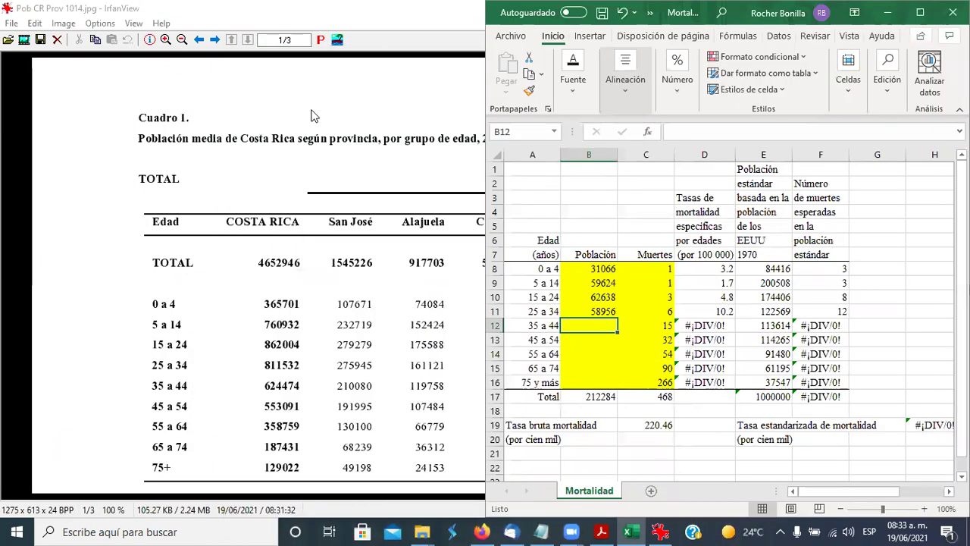
left_click(379, 6)
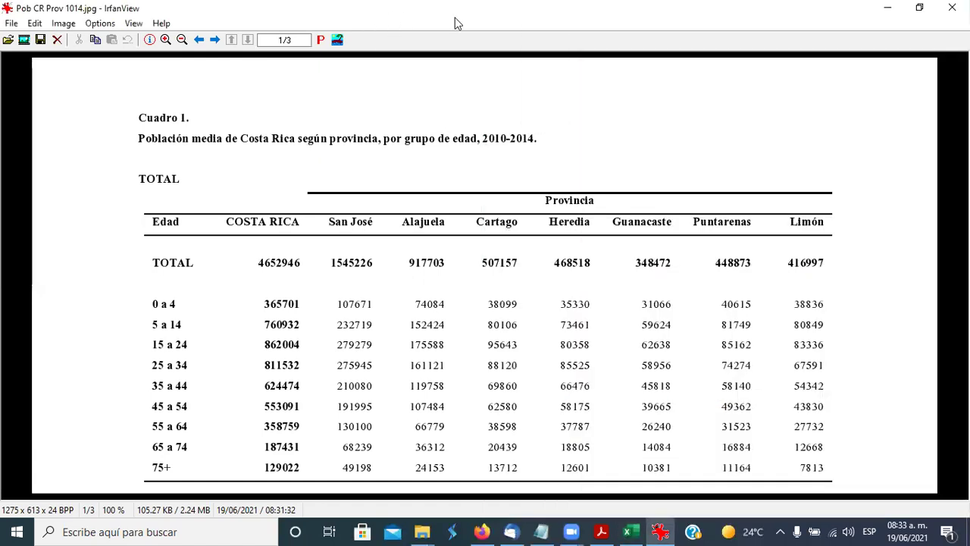
left_click(920, 11)
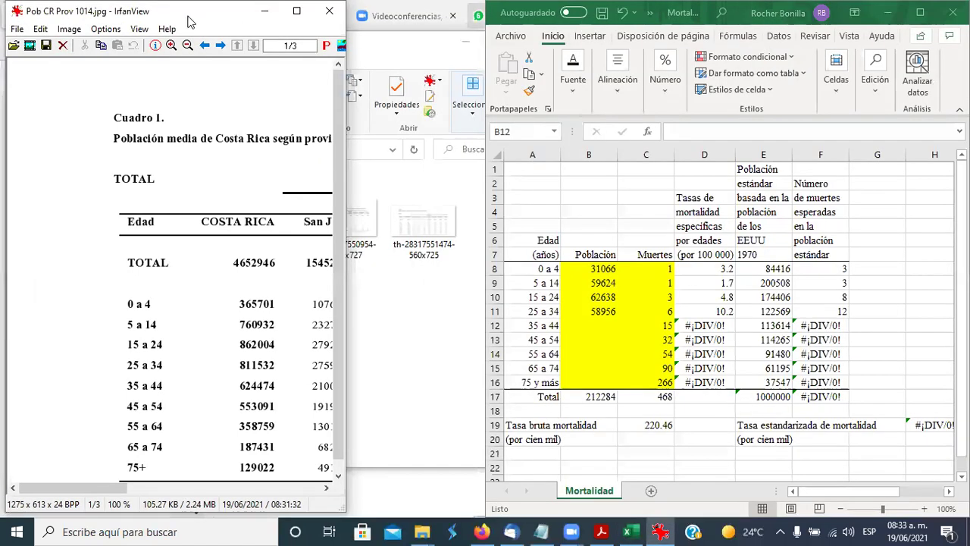
left_click_drag(188, 17, 11, 16)
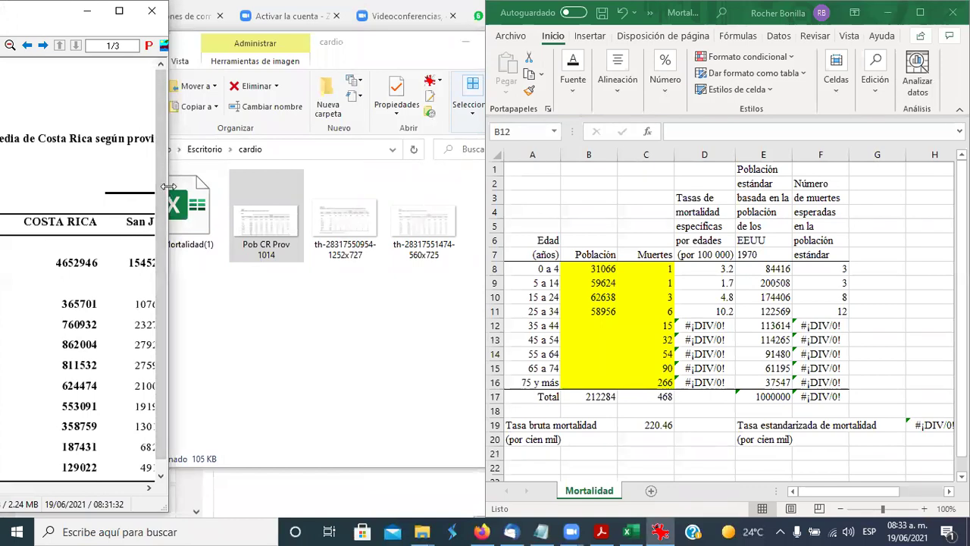
left_click_drag(169, 187, 485, 187)
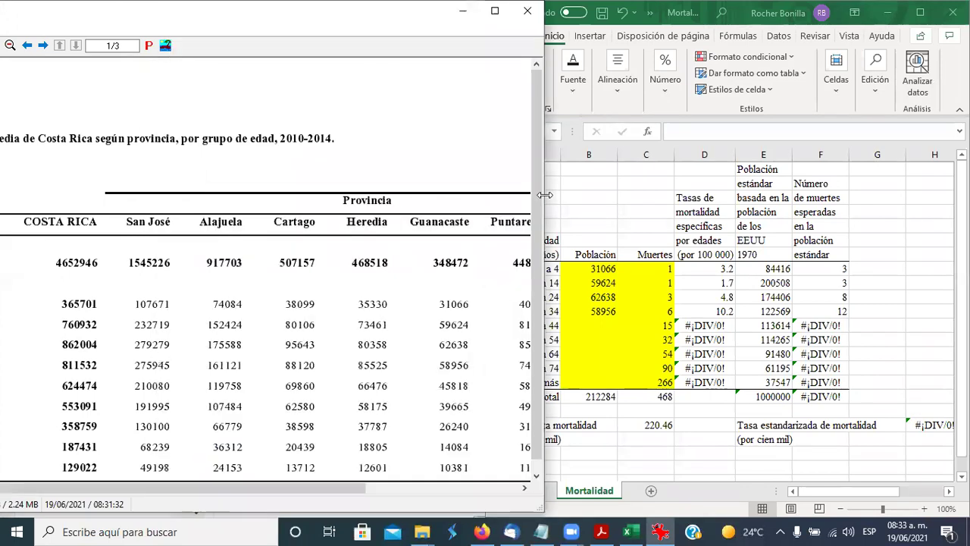
Enter Guanacaste's population in the Mortalidad workbook: 45818 for 35 a 44, 39665 for 45 a 54 and 26240 for 55 a 64
left_click(610, 324)
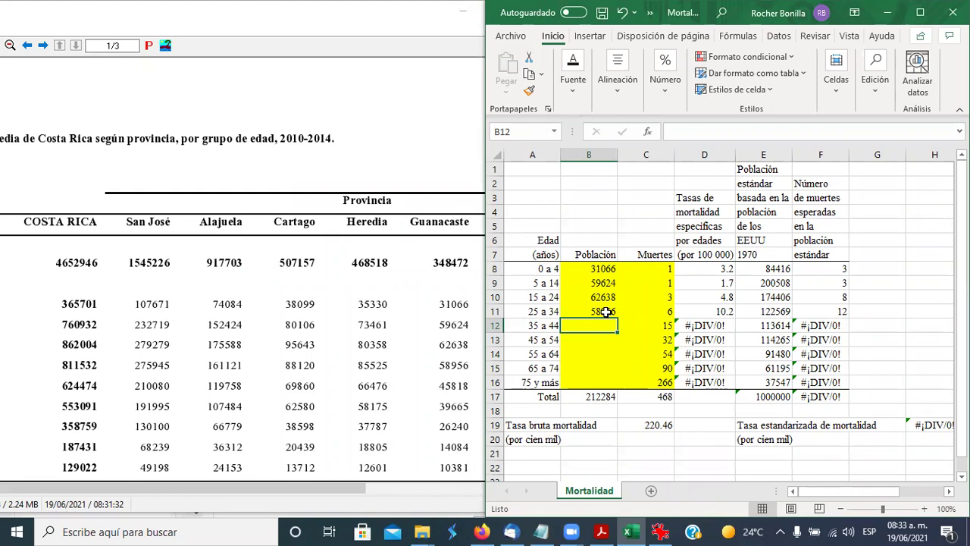
type("45818")
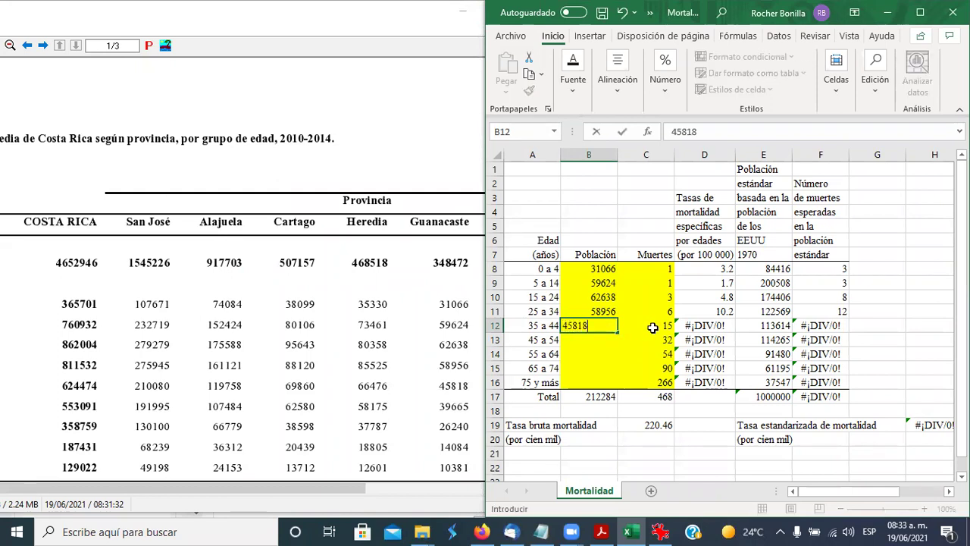
key("Return")
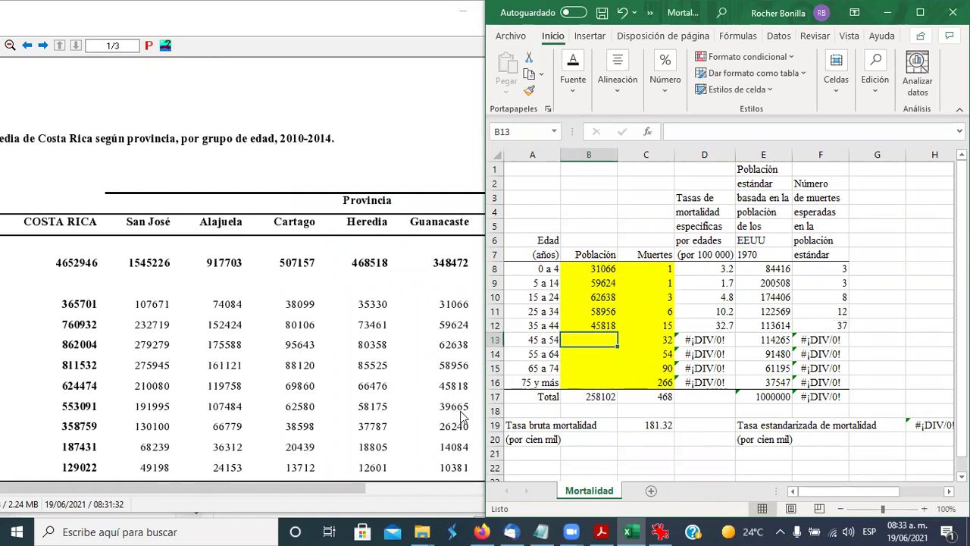
type("39665")
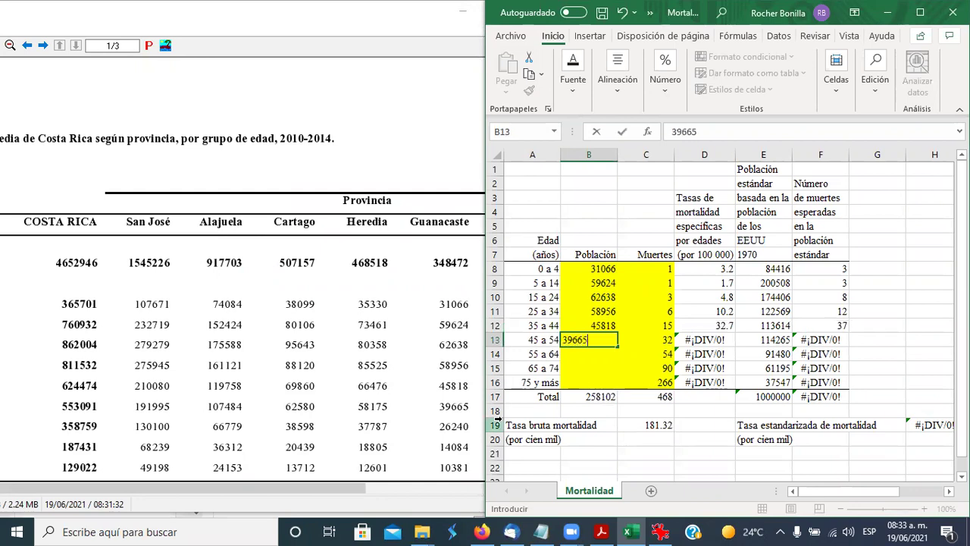
key("Return")
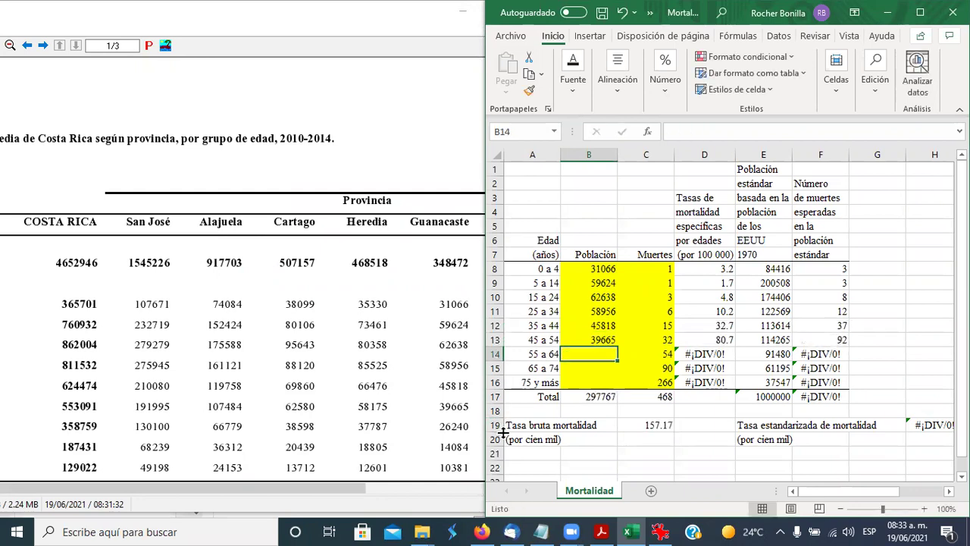
type("26")
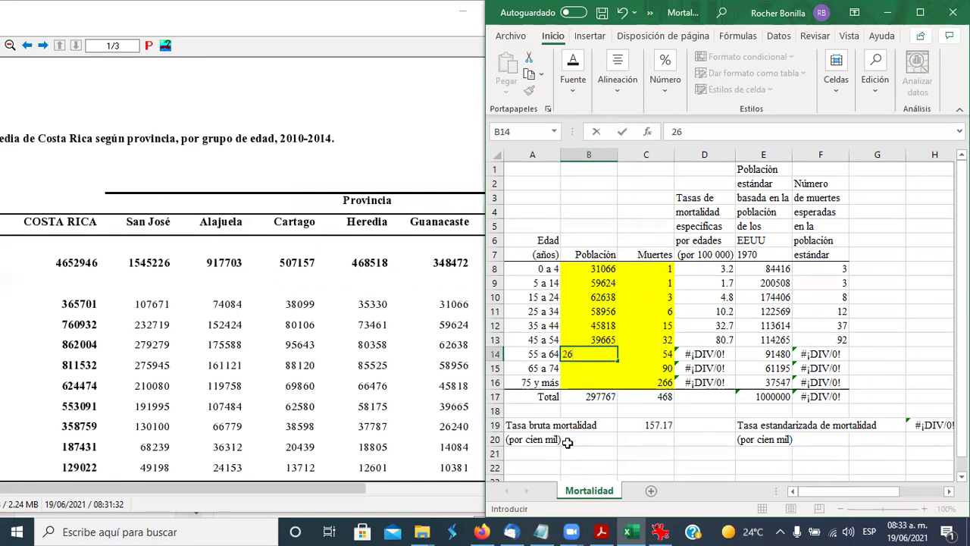
type("240")
key("Return")
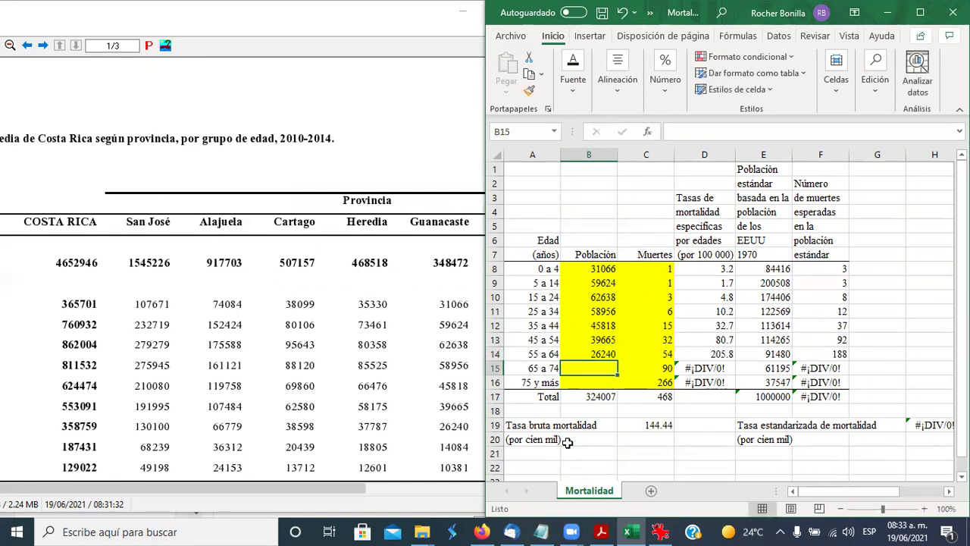
Complete the Población column with 14084 for ages 65 a 74 and 10381 for 75 y más
type("14084")
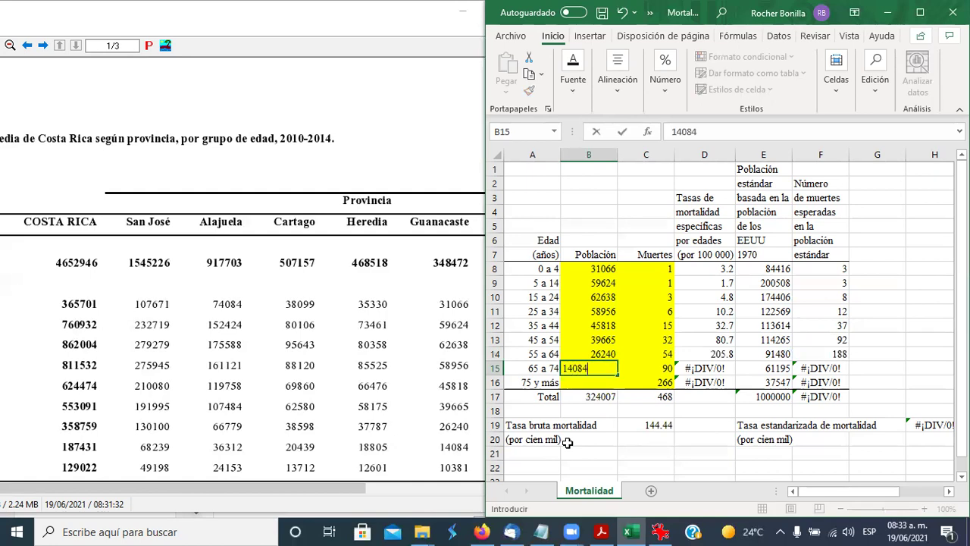
key("Return")
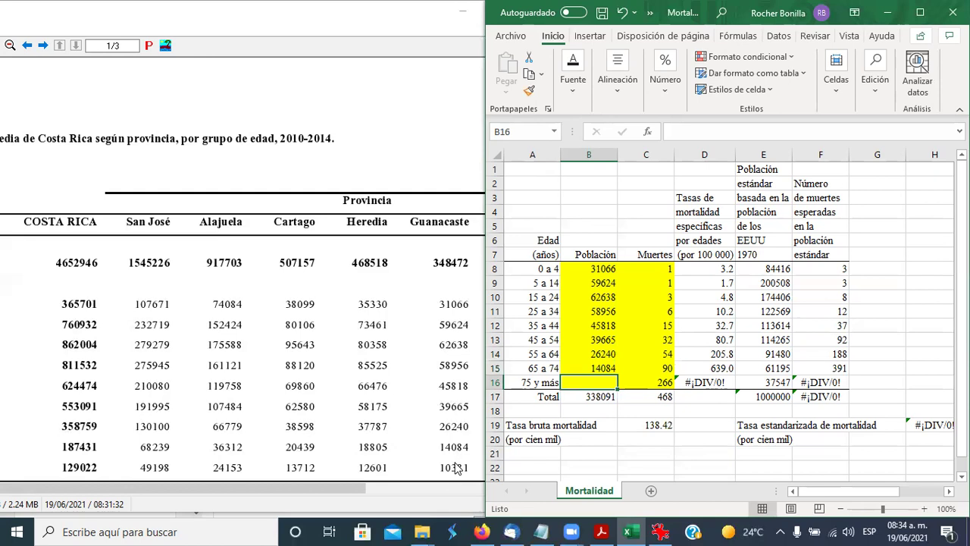
type("10")
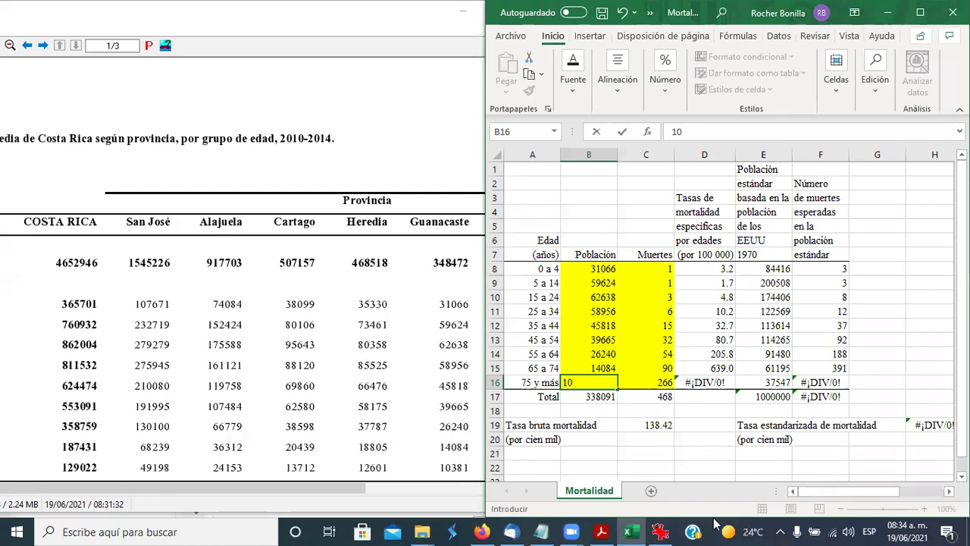
type("381")
key("Return")
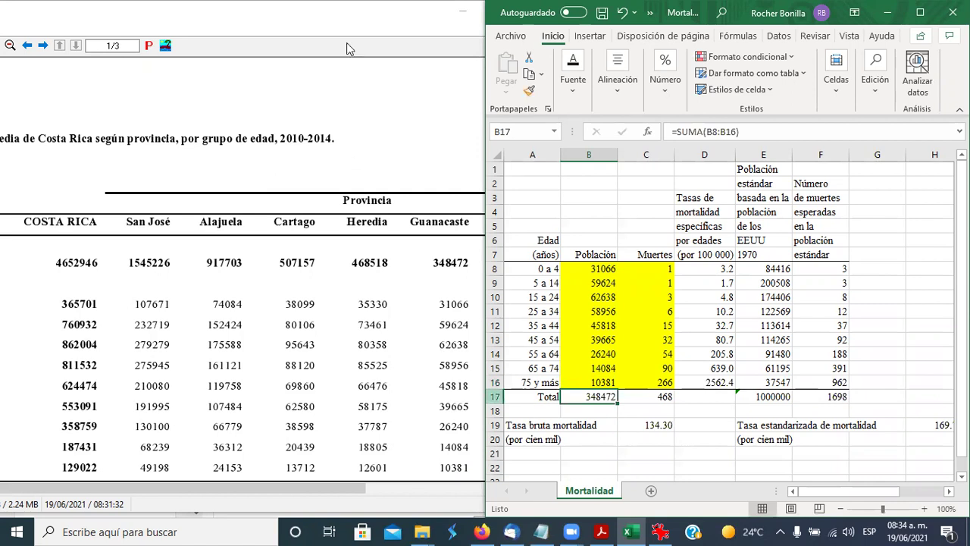
Compare the workbook's Población total with Guanacaste's total in the Pob CR Prov 1014 image, viewing the table full size
left_click(339, 18)
double_click(339, 18)
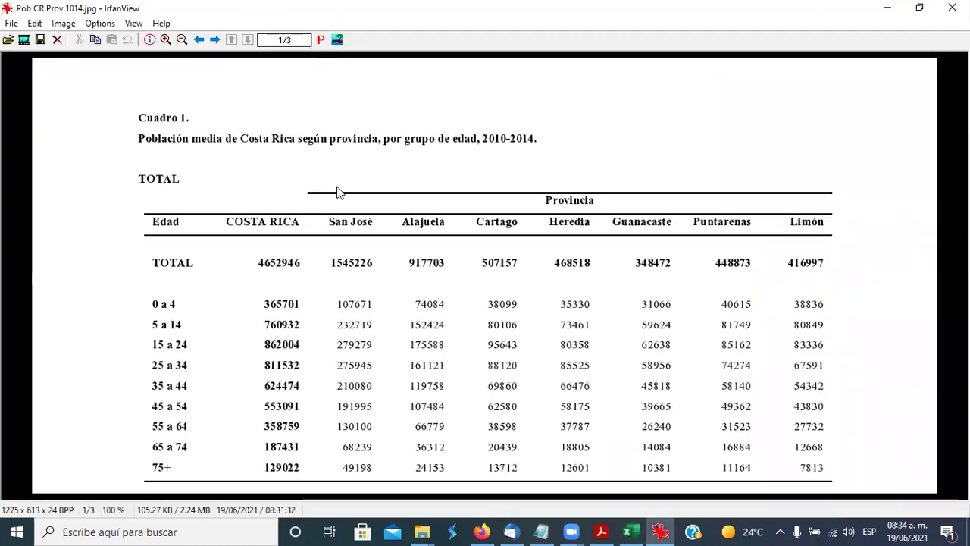
left_click(917, 9)
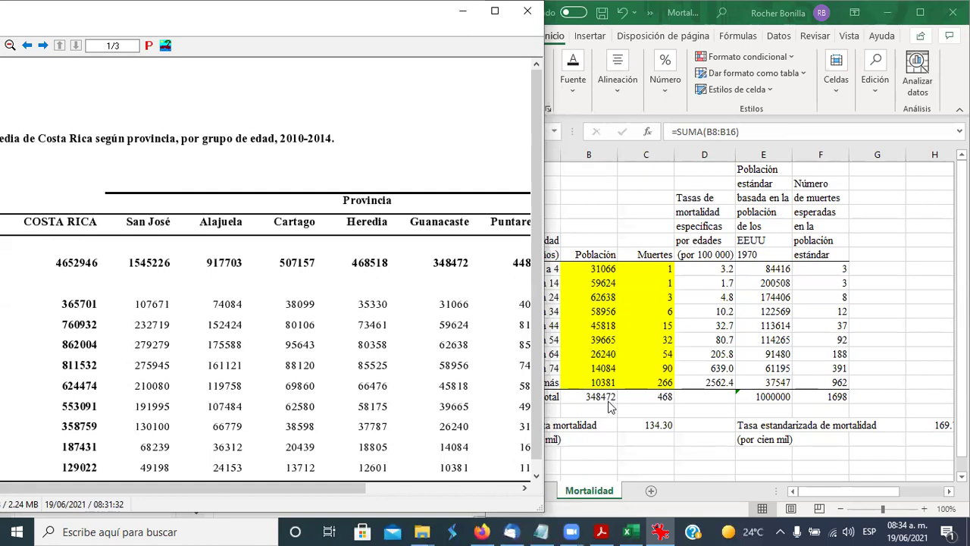
left_click(676, 135)
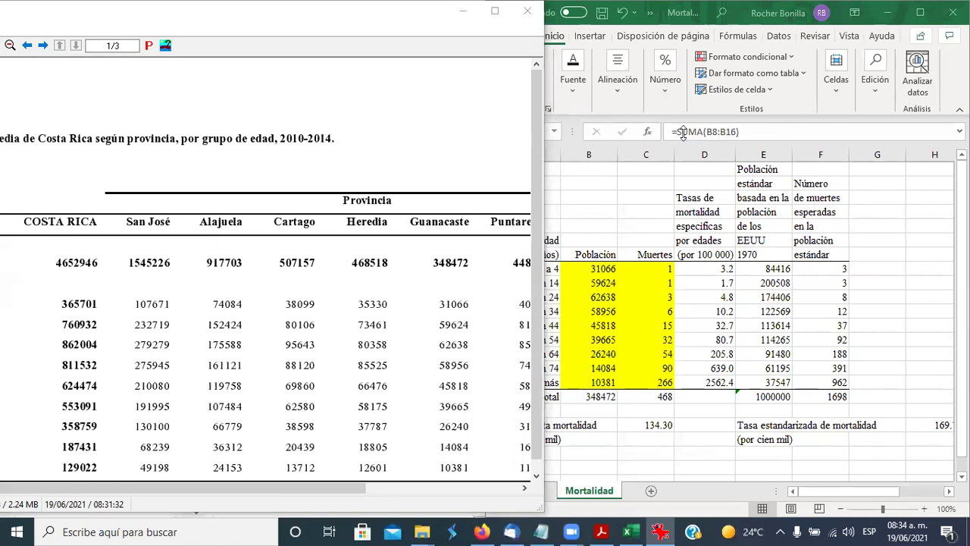
left_click(333, 8)
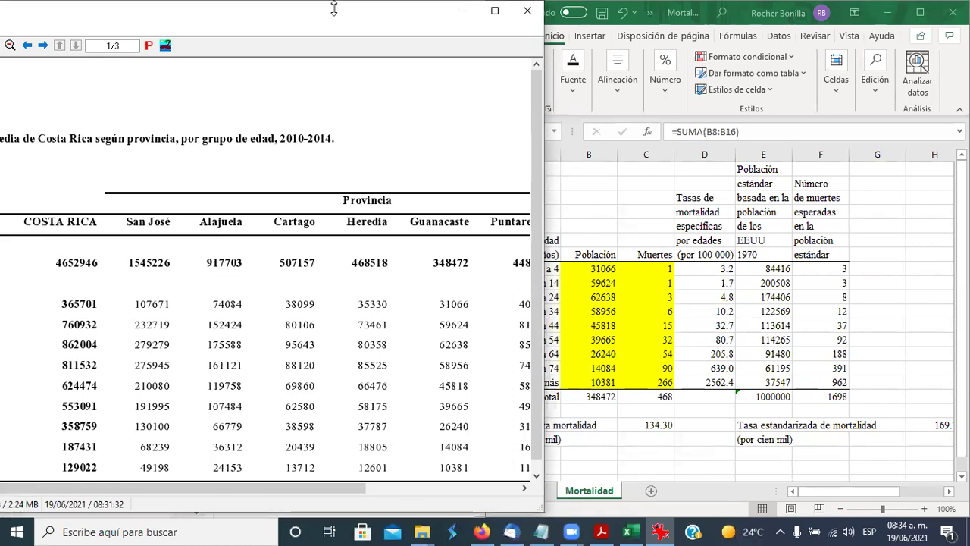
left_click(683, 12)
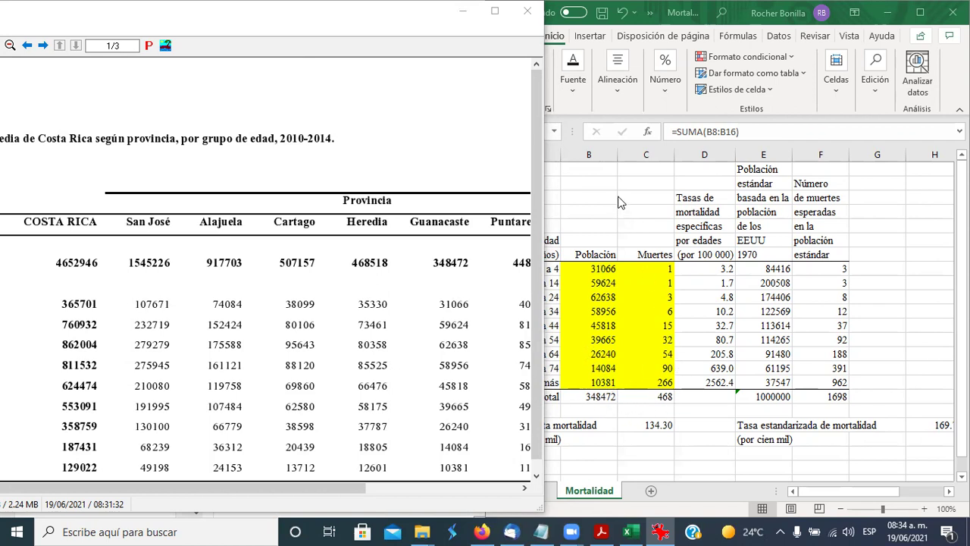
Minimize the population image and maximize the Mortalidad workbook
key("alt+Tab")
left_click(460, 12)
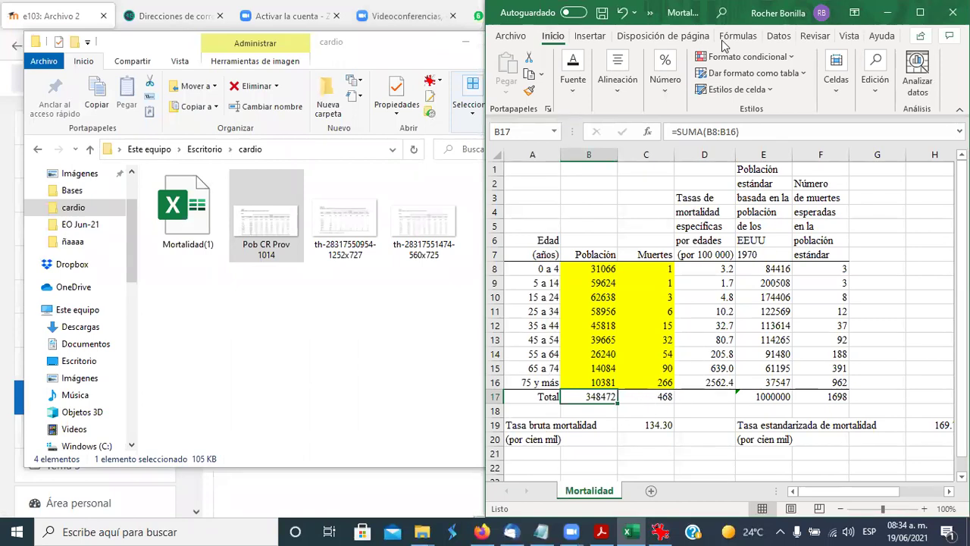
left_click(923, 17)
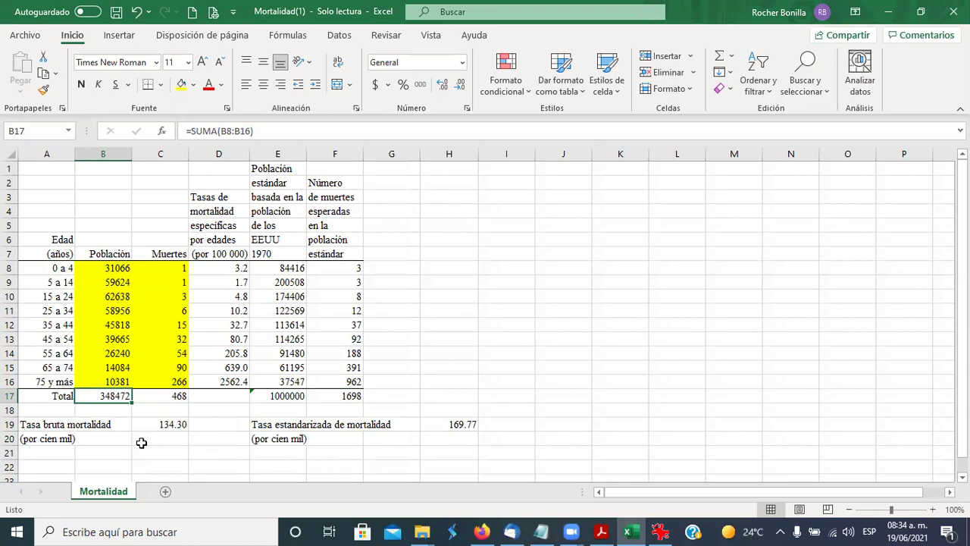
Examine the formulas behind the Tasa bruta mortalidad and Tasa estandarizada de mortalidad results
left_click(174, 426)
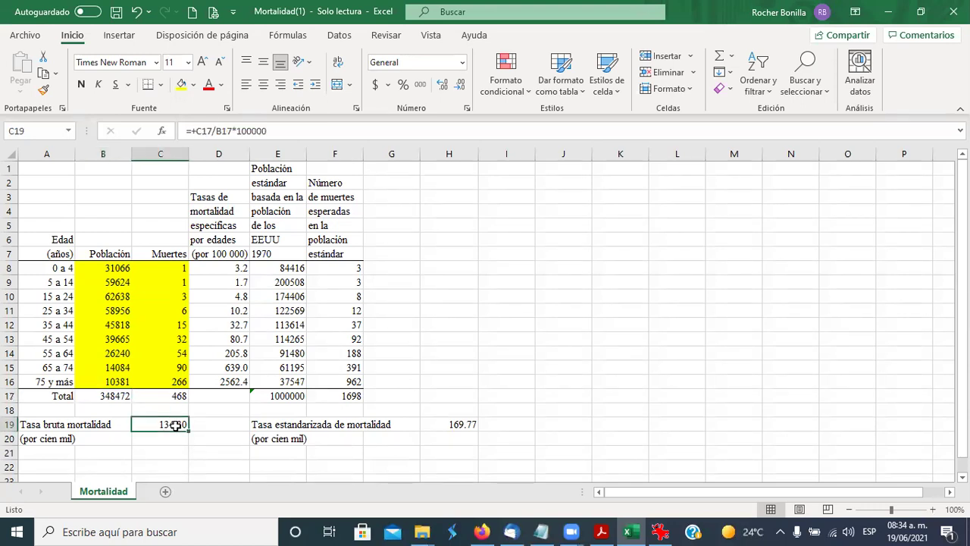
left_click(465, 426)
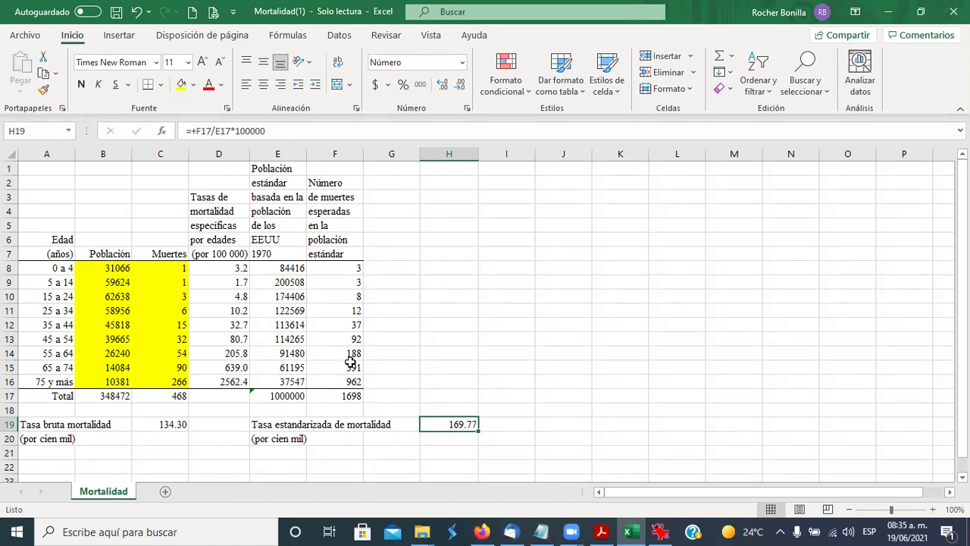
left_click(164, 428)
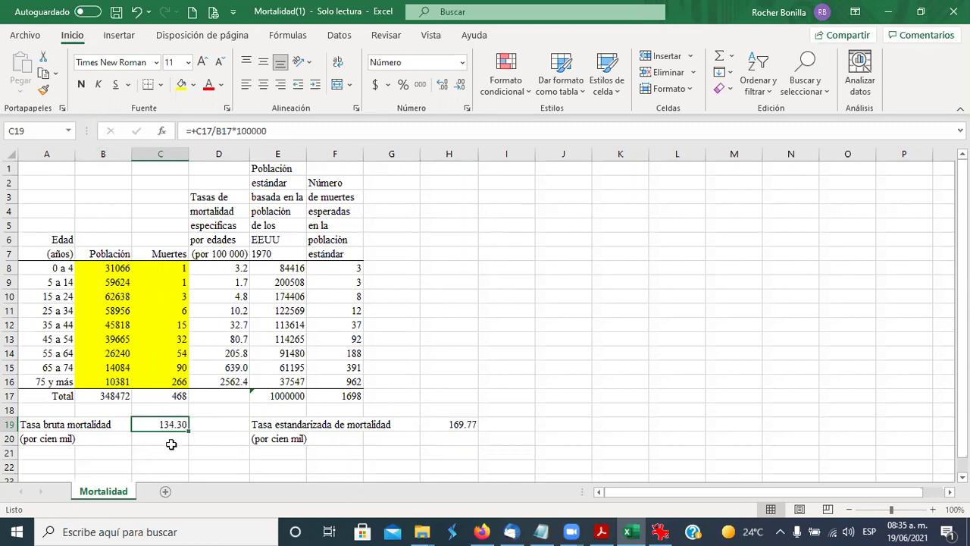
left_click(451, 426)
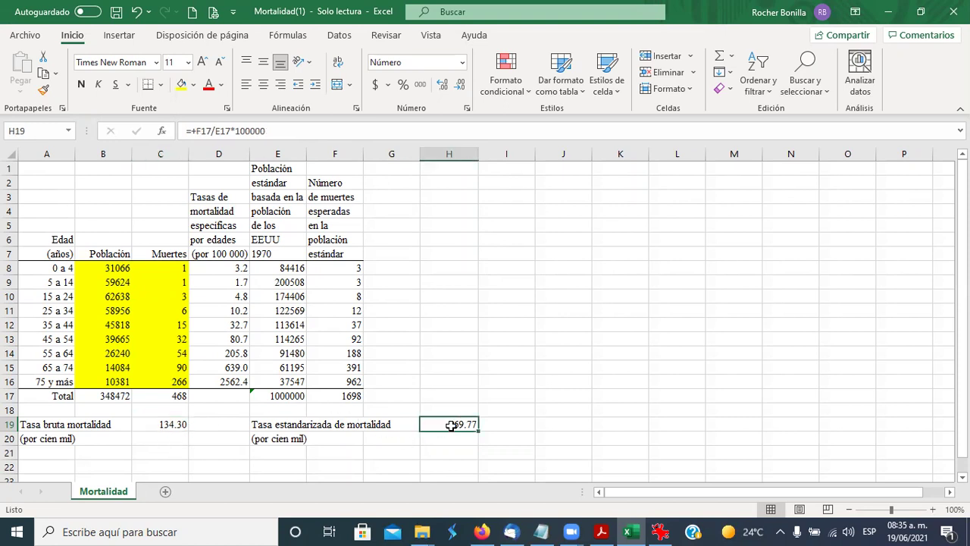
Switch to E103 Est (1)(10).pdf in Acrobat Reader and review exercise 6's table of crude and standardized rates by province
mouse_move(649, 529)
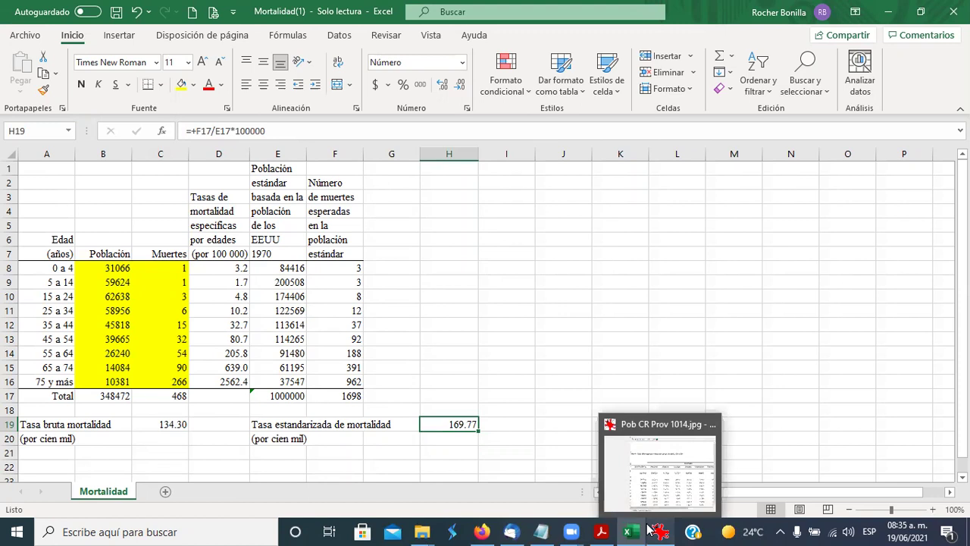
mouse_move(601, 531)
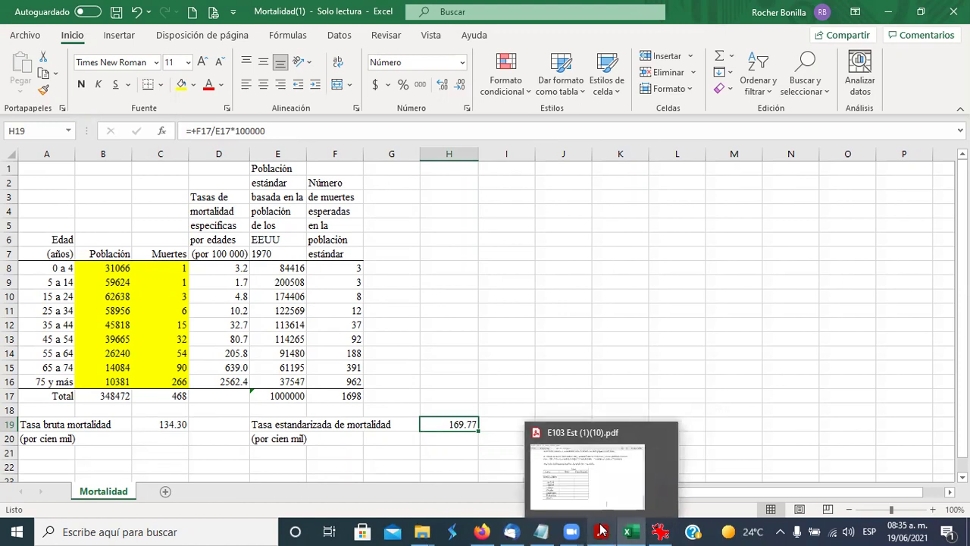
left_click(601, 530)
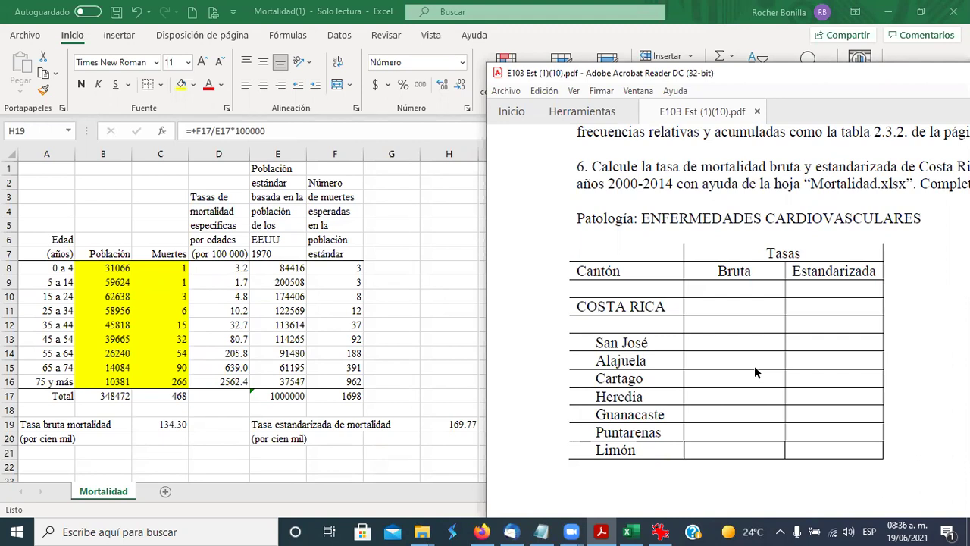
Return to the Mortalidad workbook and review the Muertes and Población ranges along with the crude and standardized rate cells
left_click(178, 268)
left_click_drag(178, 268, 155, 390)
left_click_drag(117, 268, 121, 385)
left_click(158, 426)
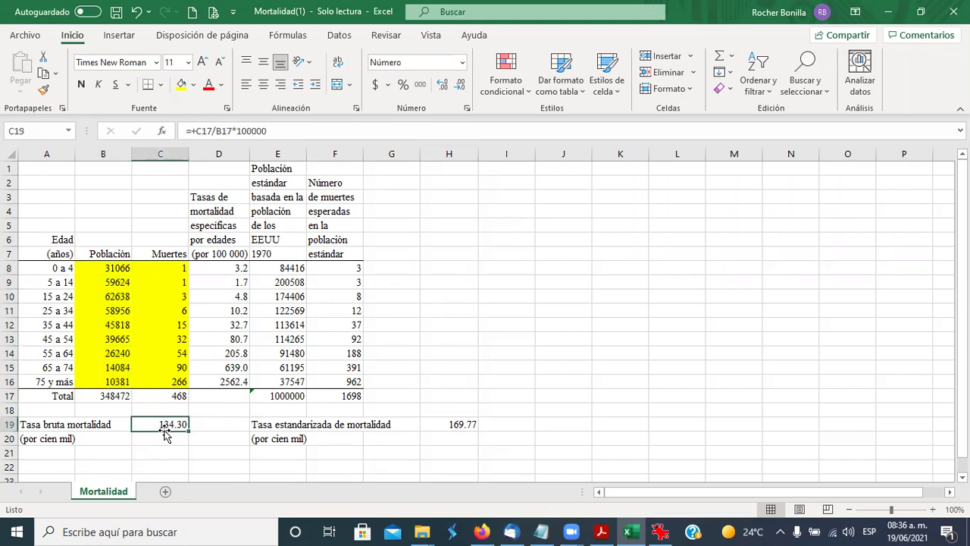
left_click(450, 435)
left_click(451, 423)
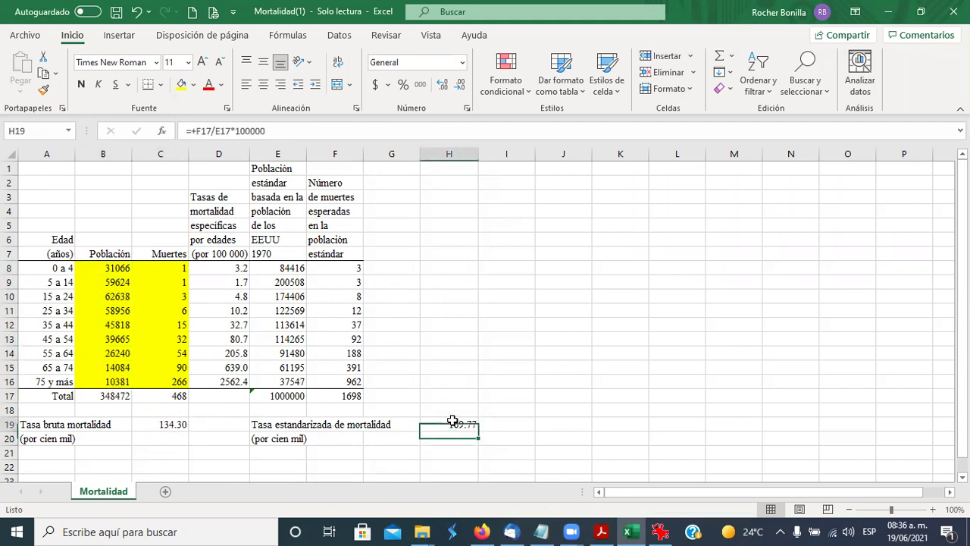
View the Pob CR Prov 1014 image maximized to examine the other provinces' populations, and return to the workbook
left_click(661, 532)
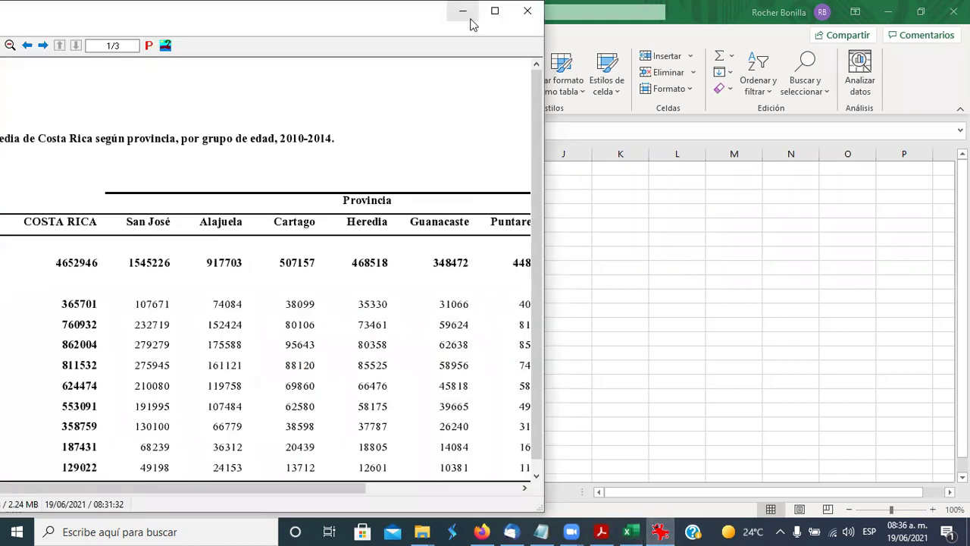
left_click(494, 11)
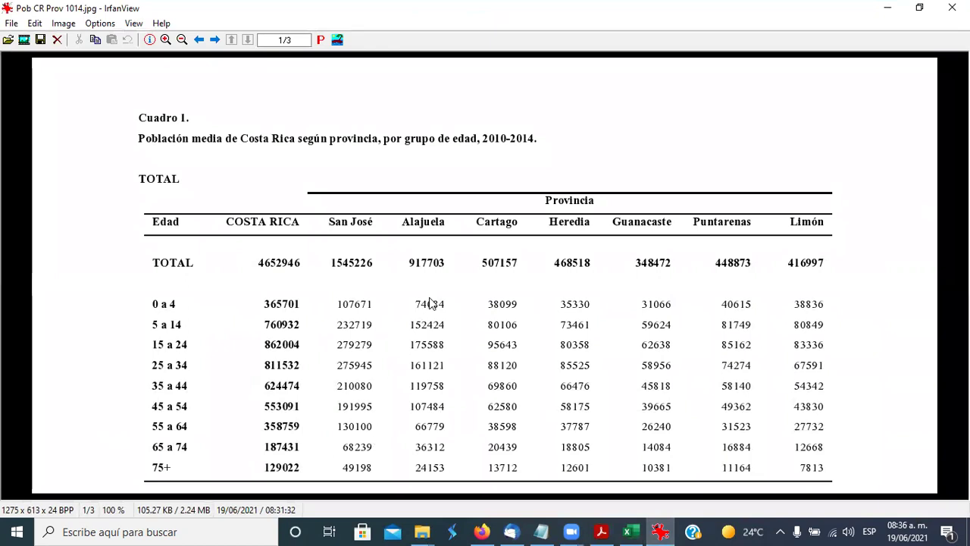
left_click(892, 6)
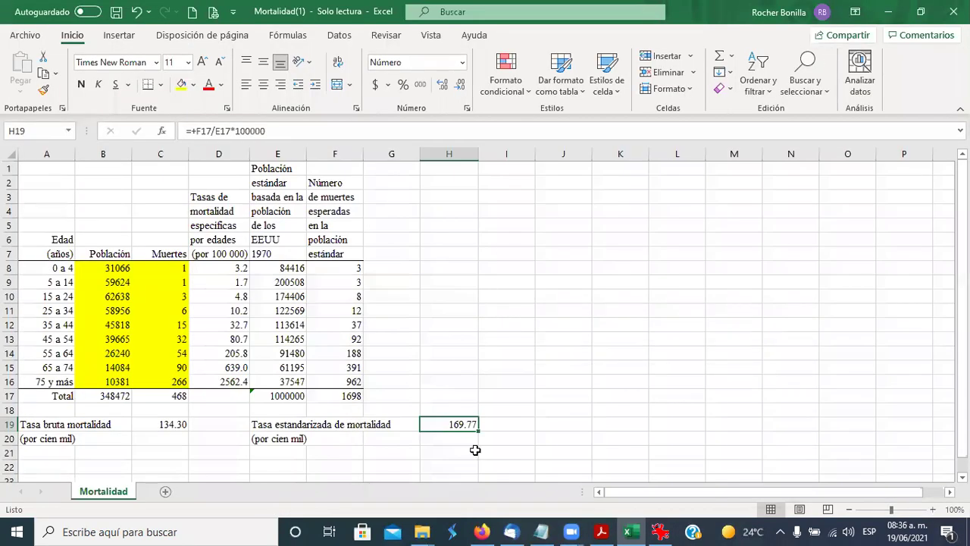
left_click(661, 532)
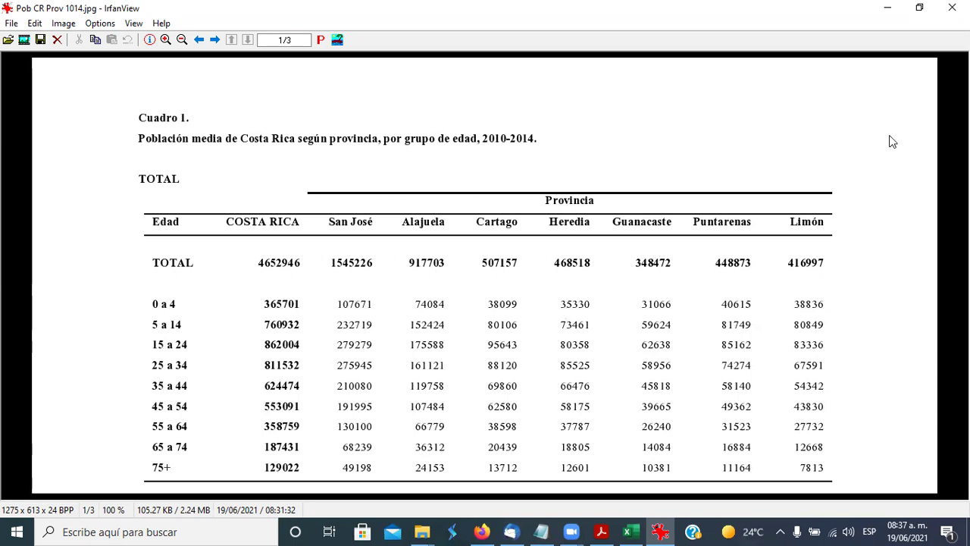
left_click(887, 10)
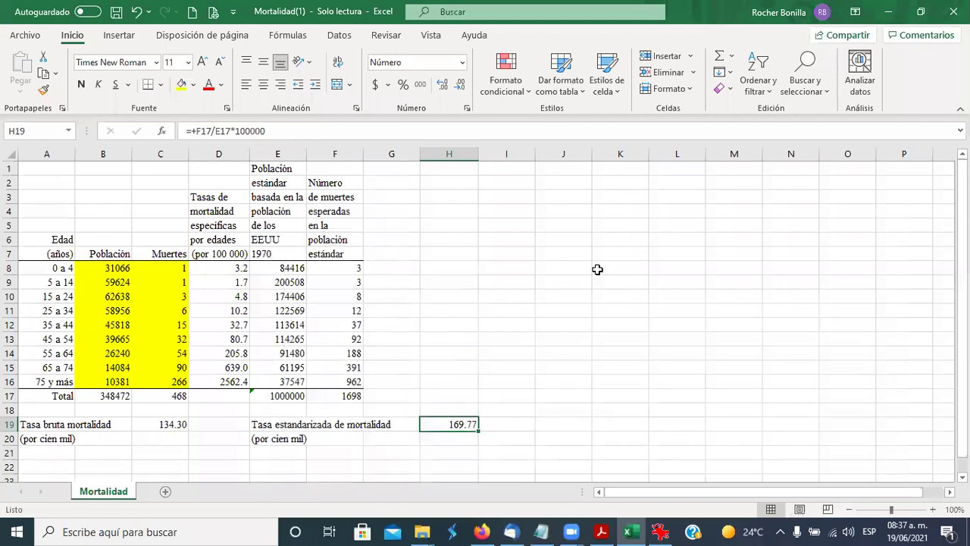
Switch to Firefox, go back to the Moodle course page and open the Parcial 1 quiz
left_click(483, 531)
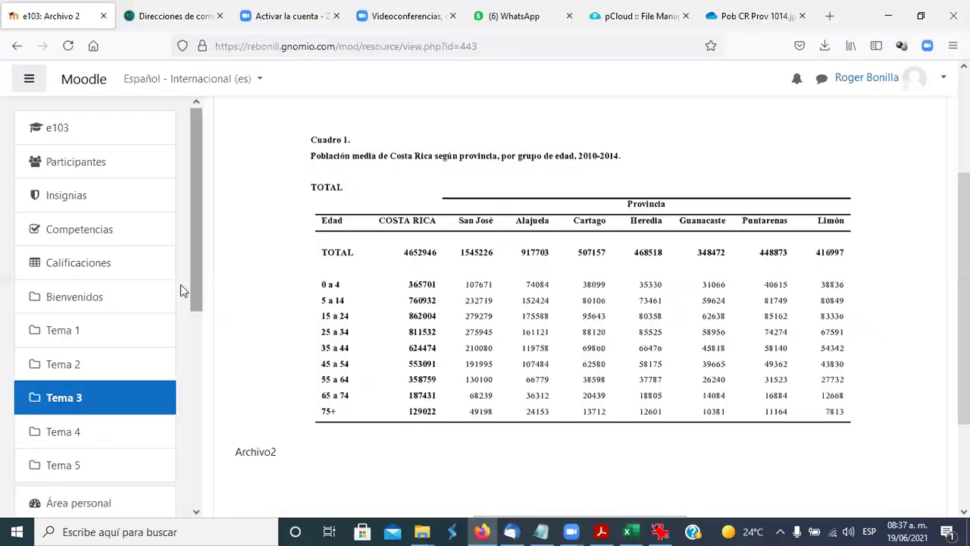
left_click(17, 45)
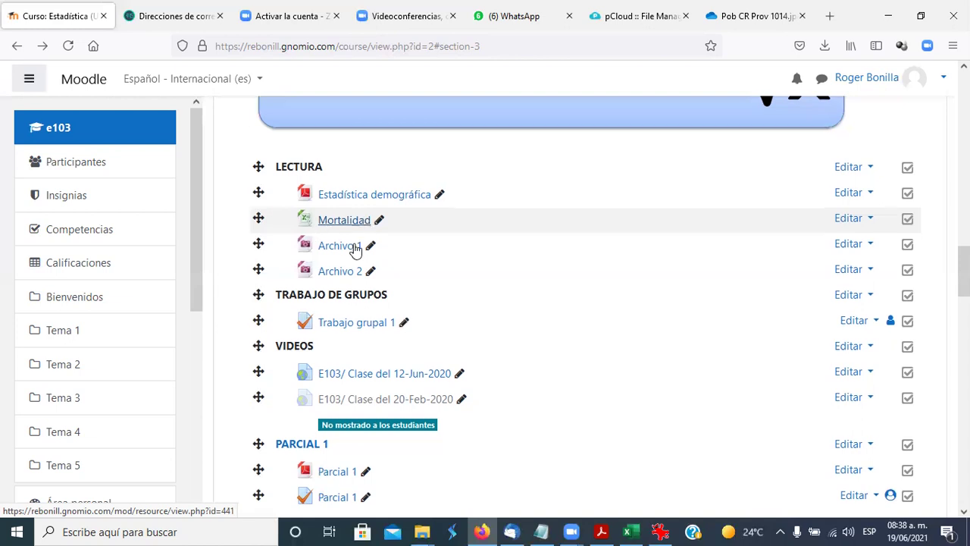
scroll(326, 266, "down", 3)
left_click(337, 281)
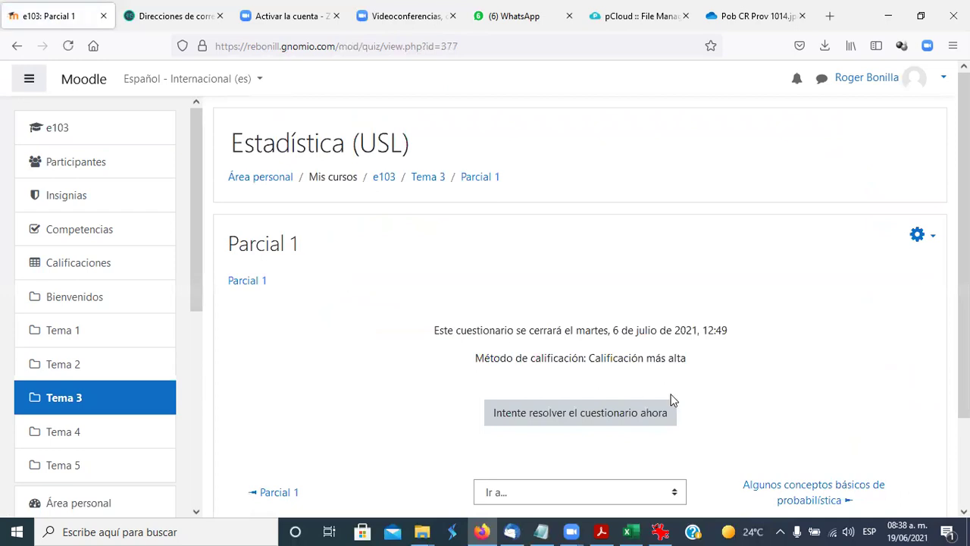
Start a preview attempt of the Parcial 1 quiz and review the four tramadol study questions on its first page
left_click(604, 421)
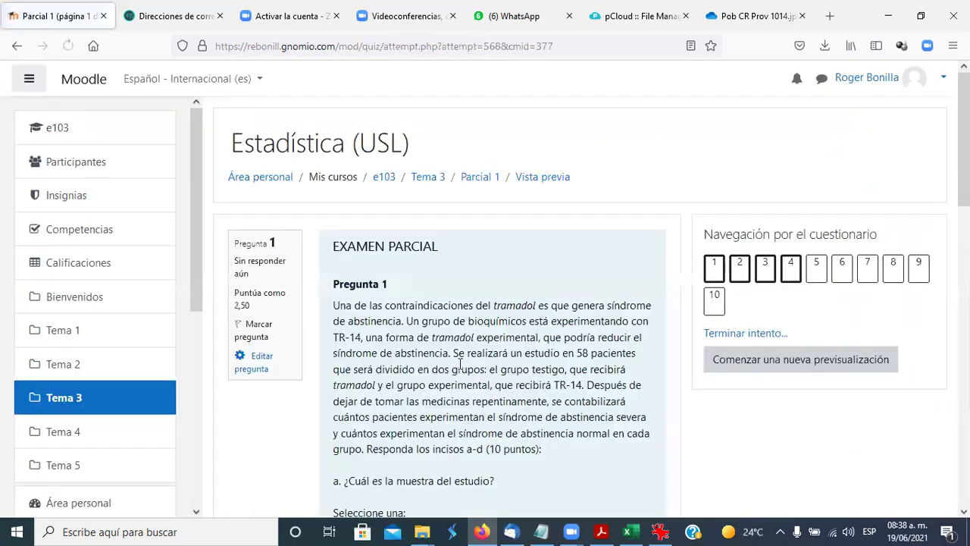
scroll(460, 364, "down", 5)
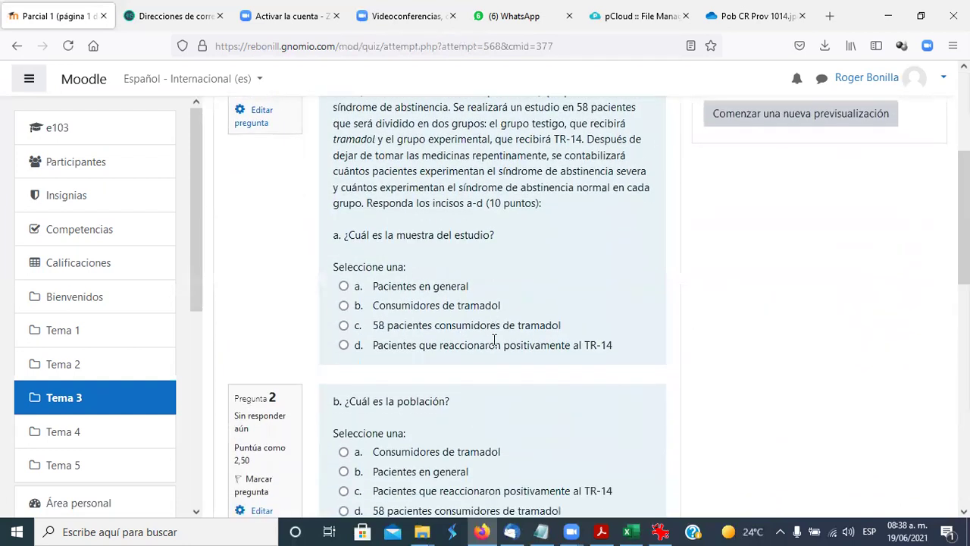
scroll(494, 339, "down", 1)
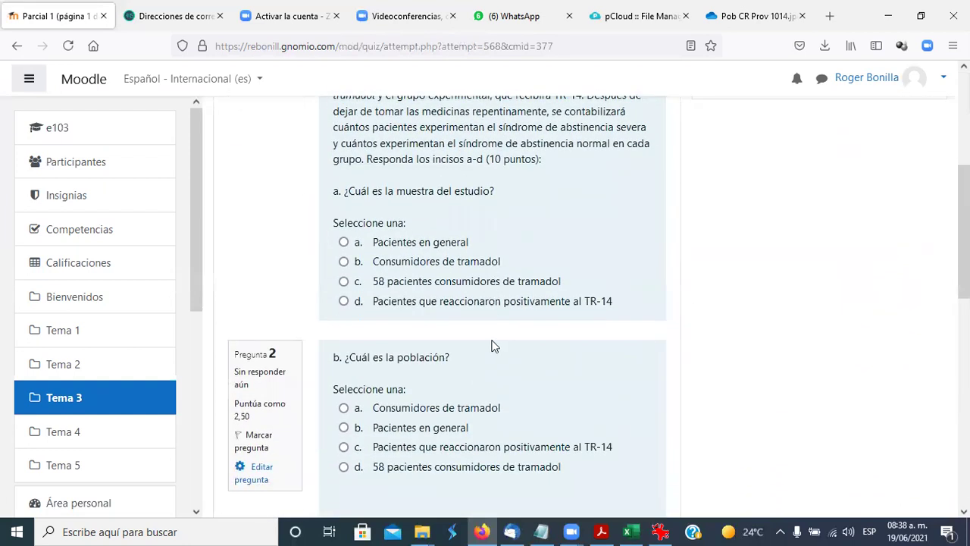
scroll(493, 341, "up", 3)
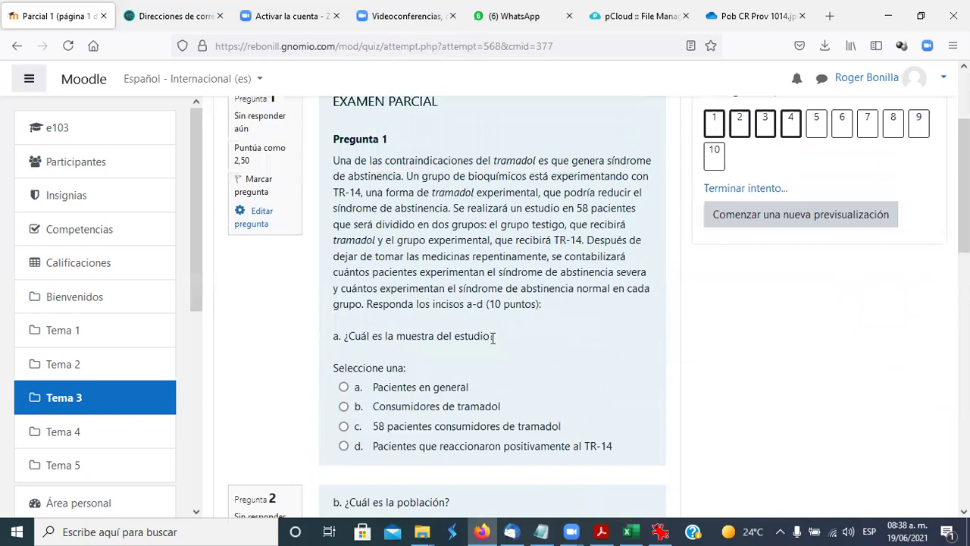
scroll(493, 339, "down", 15)
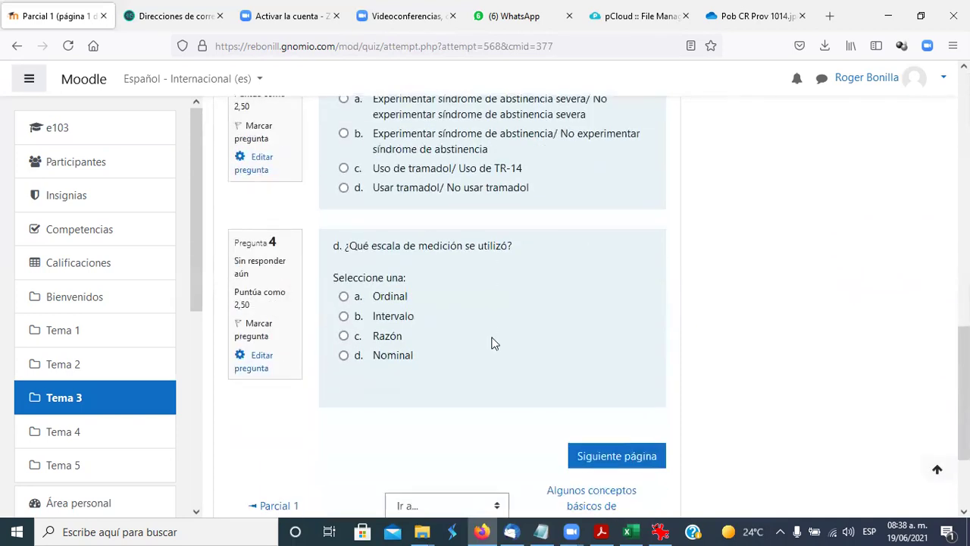
scroll(491, 343, "down", 2)
Go to the quiz's second page and review the question matching patient variables to measurement scales
left_click(638, 385)
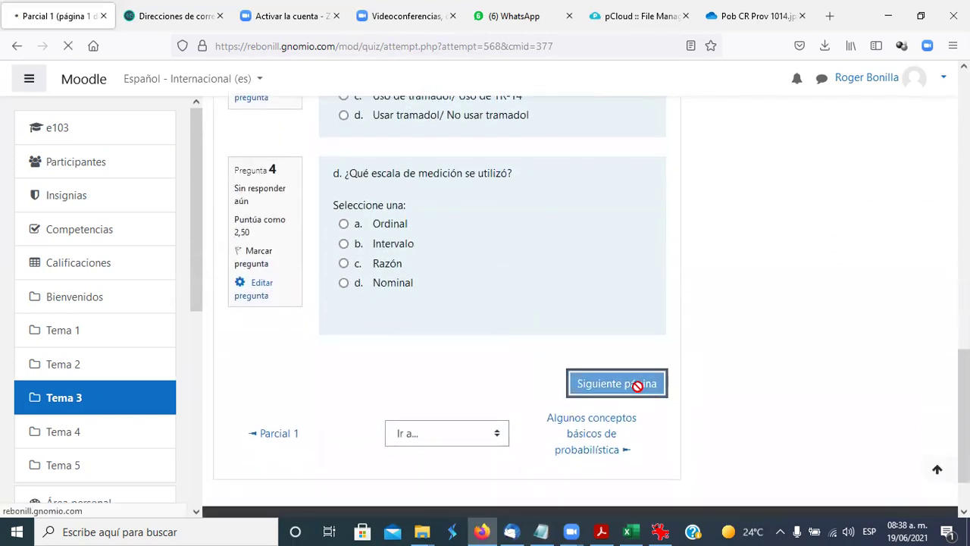
scroll(614, 369, "down", 3)
scroll(616, 370, "down", 5)
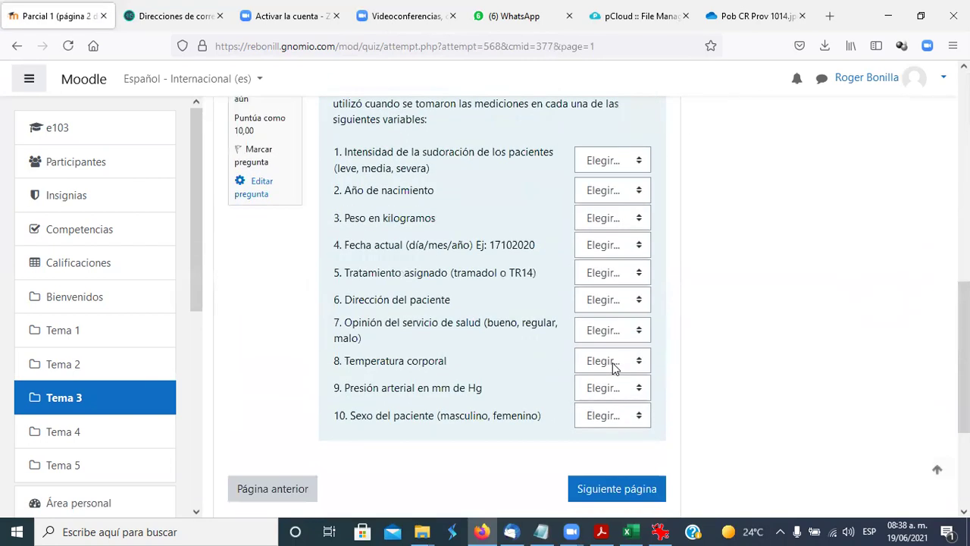
scroll(614, 368, "down", 2)
Go to the quiz's third page and examine the zinc concentration question, from the Mediana and Promedio answer fields down to the Decisión options
left_click(623, 349)
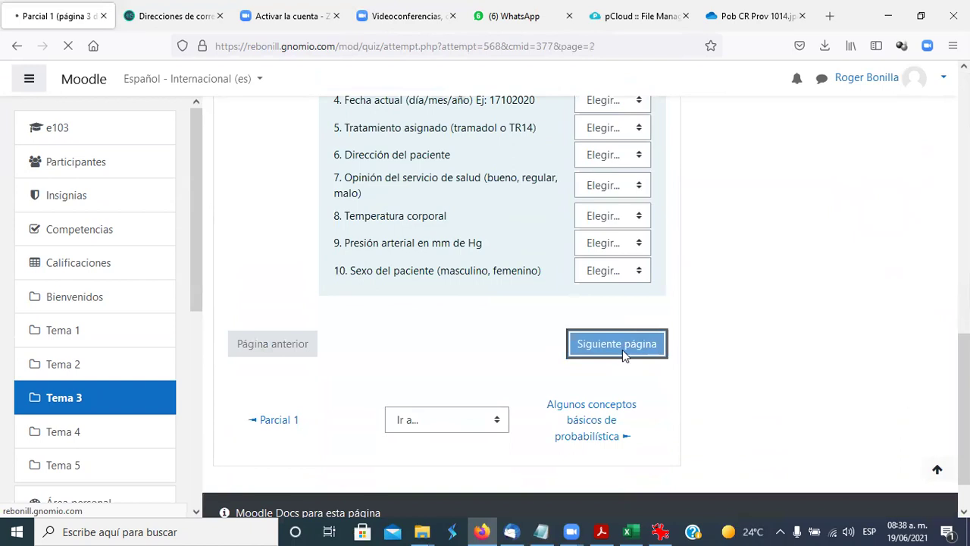
scroll(405, 305, "down", 1)
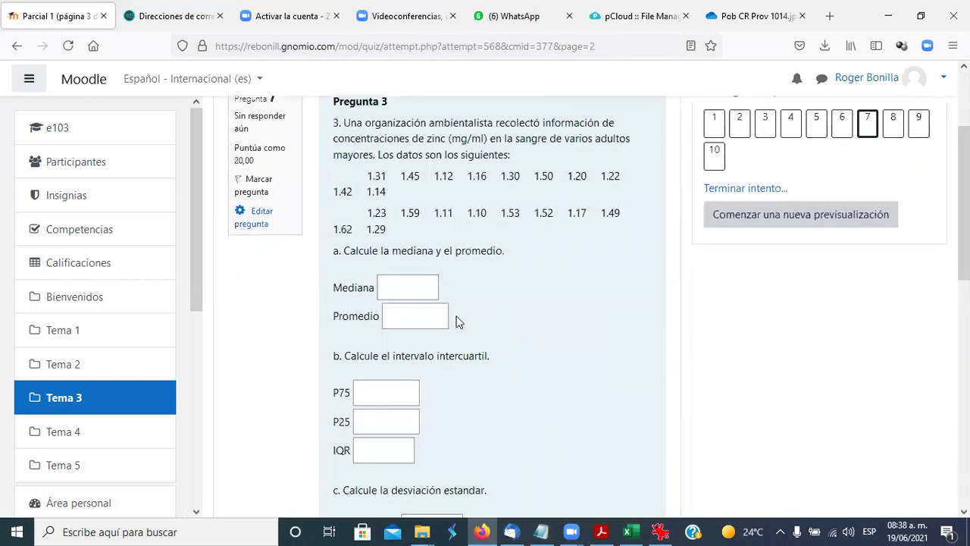
left_click(407, 291)
left_click(415, 318)
scroll(476, 355, "down", 1)
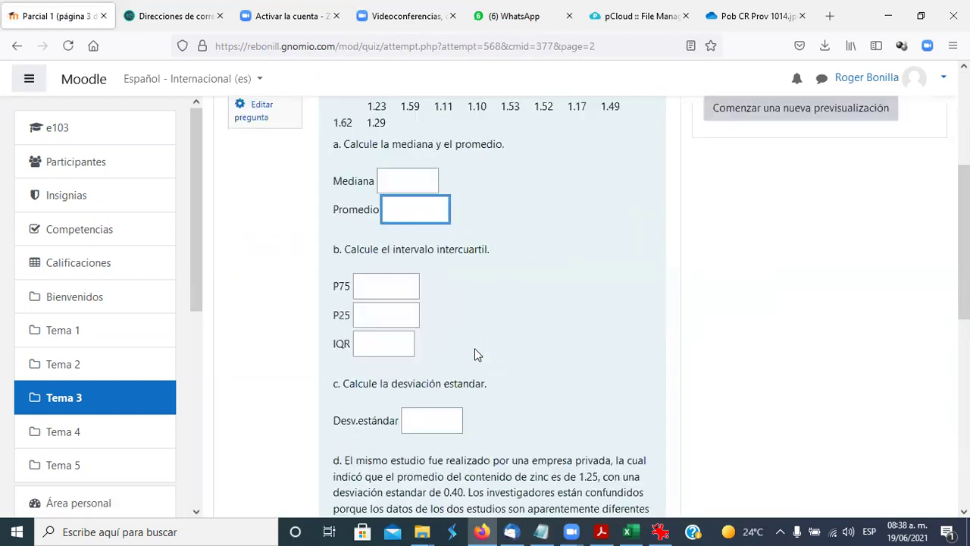
scroll(476, 355, "down", 5)
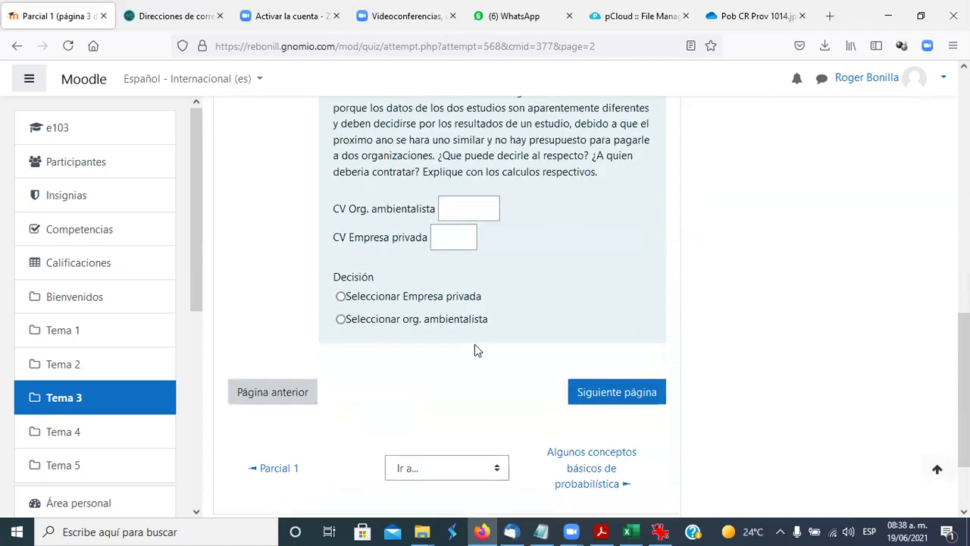